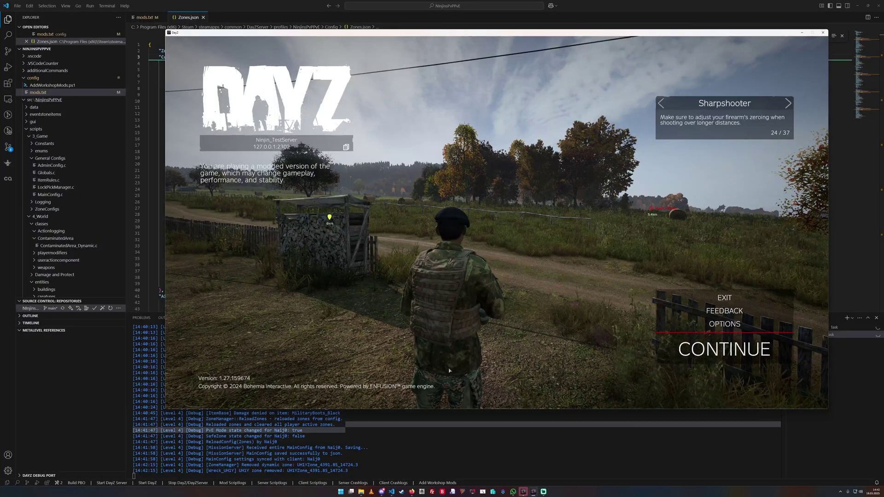
Resume the game and examine the world map around the North West Airfield
{"action": "key", "text": "Escape"}
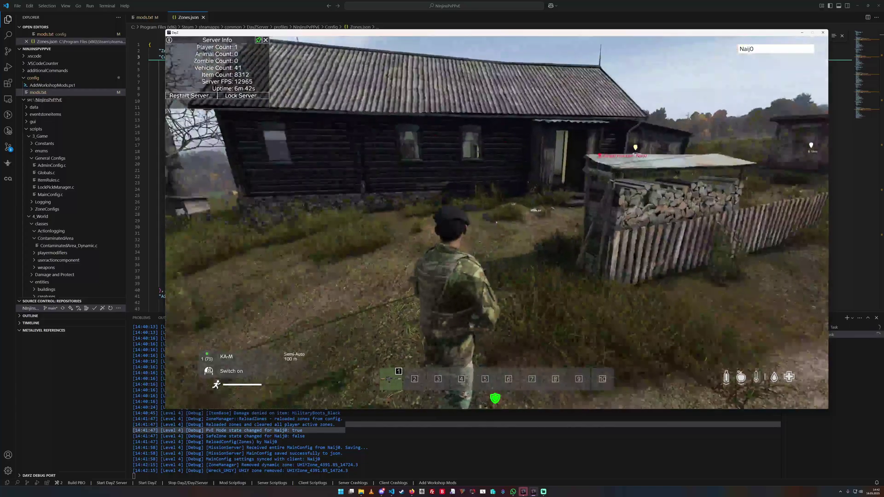
{"action": "key", "text": "y"}
{"action": "key", "text": "m"}
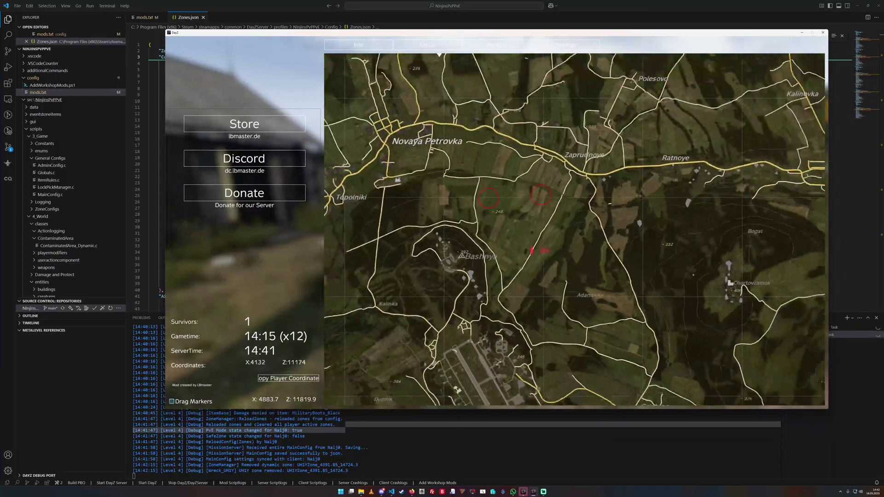
{"action": "left_click_drag", "start_coordinate": [464, 246], "coordinate": [471, 265]}
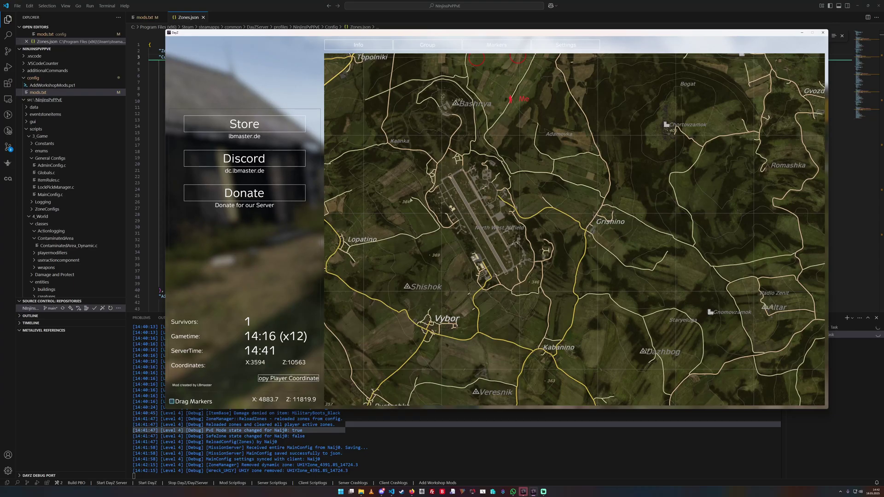
{"action": "key", "text": "m"}
{"action": "key", "text": "y"}
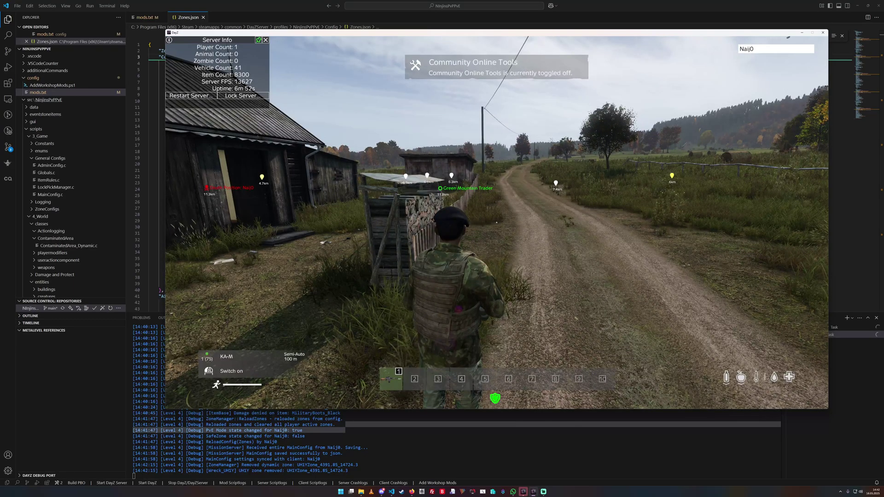
Toggle on Community Online Tools and open its map at the North West Airfield
{"action": "key", "text": "End"}
{"action": "key", "text": "y"}
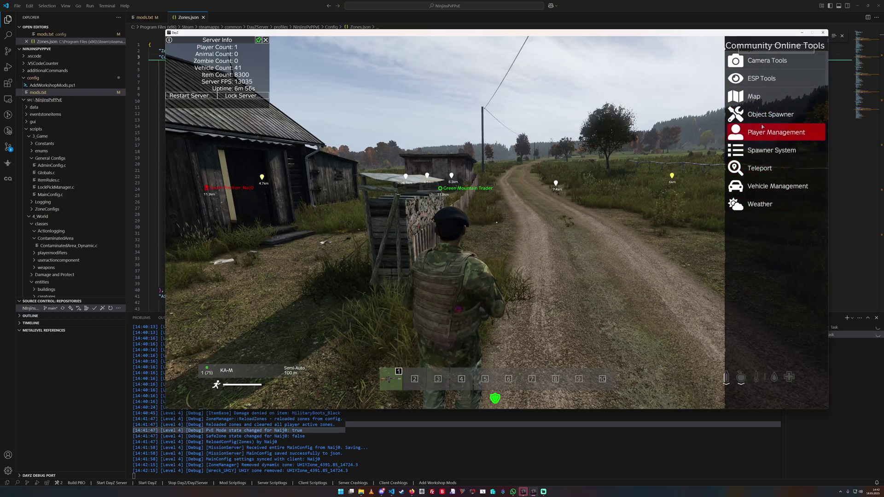
{"action": "left_click", "coordinate": [755, 96]}
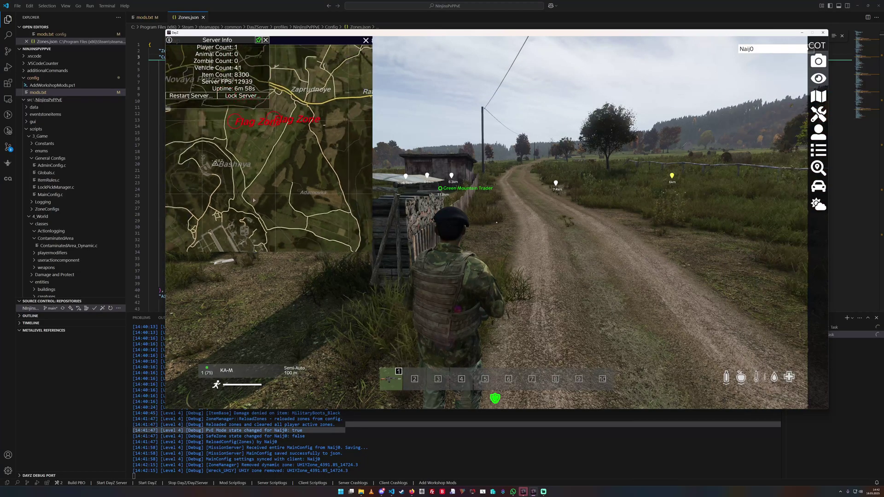
{"action": "scroll", "coordinate": [251, 185], "scroll_direction": "up", "scroll_amount": 3}
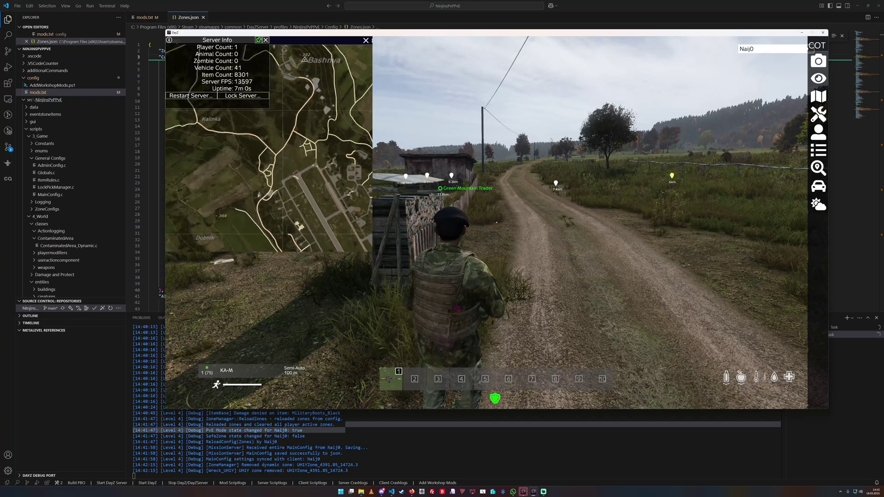
{"action": "scroll", "coordinate": [251, 185], "scroll_direction": "down", "scroll_amount": 3}
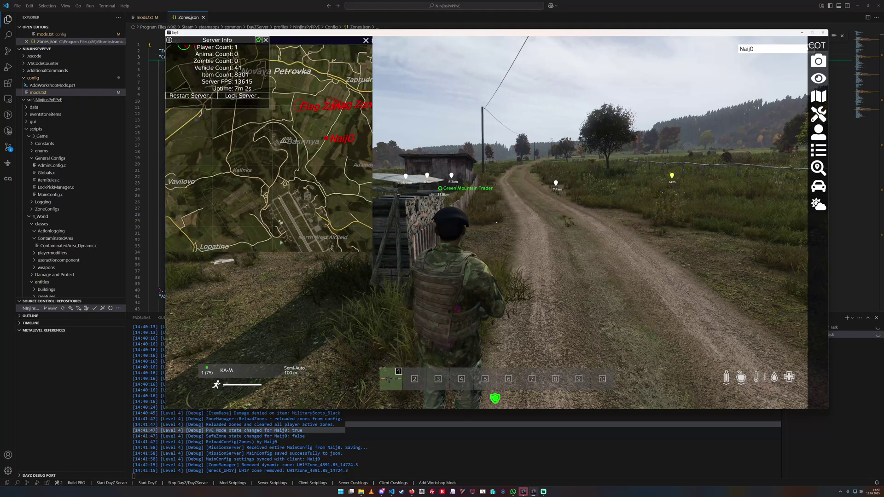
{"action": "left_click_drag", "start_coordinate": [251, 149], "coordinate": [269, 178]}
{"action": "left_click_drag", "start_coordinate": [228, 124], "coordinate": [260, 175]}
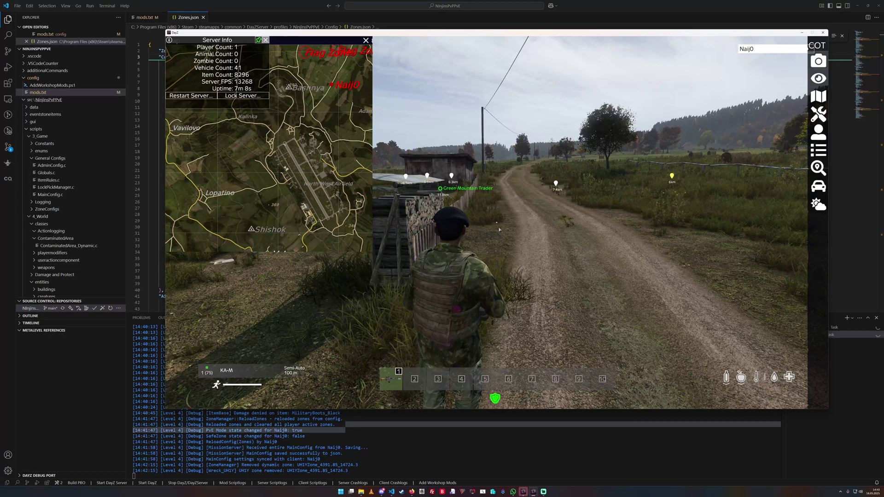
{"action": "key", "text": "y"}
{"action": "key", "text": "Home"}
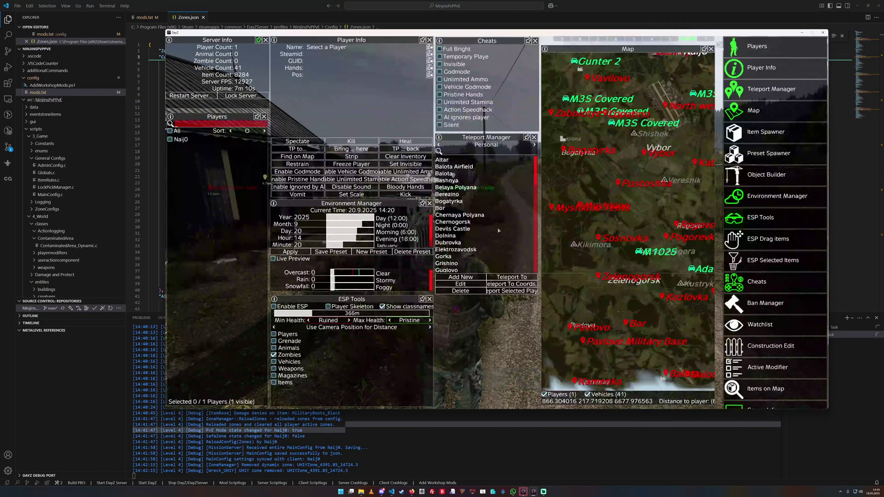
{"action": "key", "text": "Home"}
{"action": "key", "text": "Insert"}
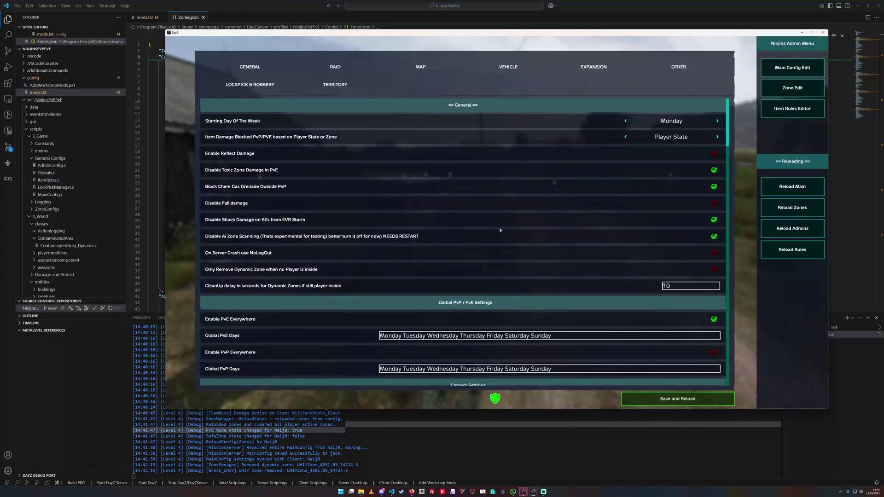
{"action": "key", "text": "Insert"}
{"action": "key", "text": "y"}
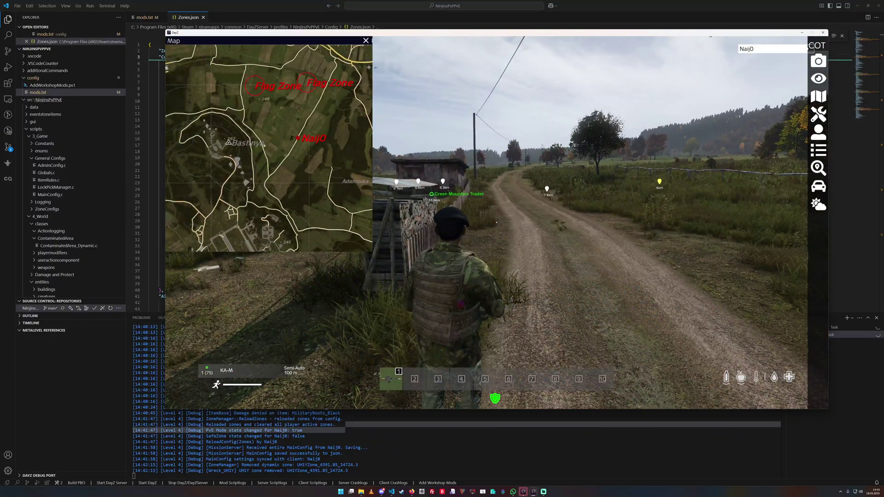
Teleport the player just west of the airfield runway's northern end and run to the outer side of the concrete perimeter wall
{"action": "left_click_drag", "start_coordinate": [285, 156], "coordinate": [276, 159]}
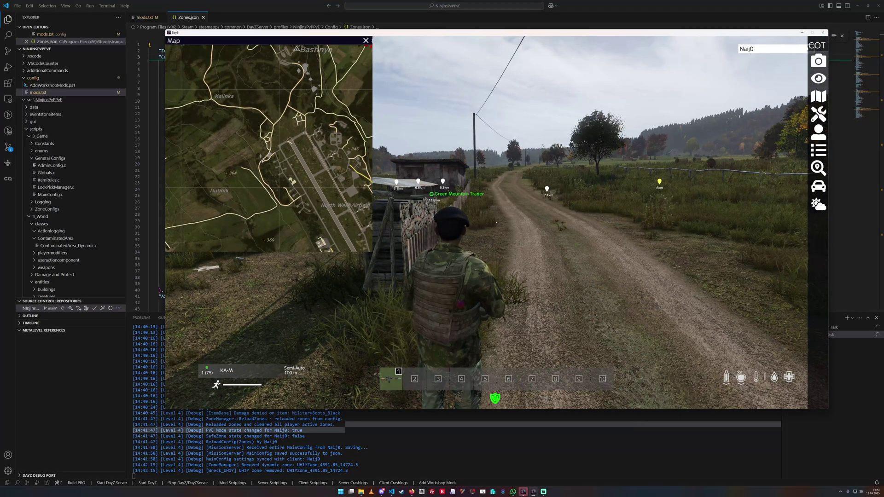
{"action": "double_click", "coordinate": [257, 162]}
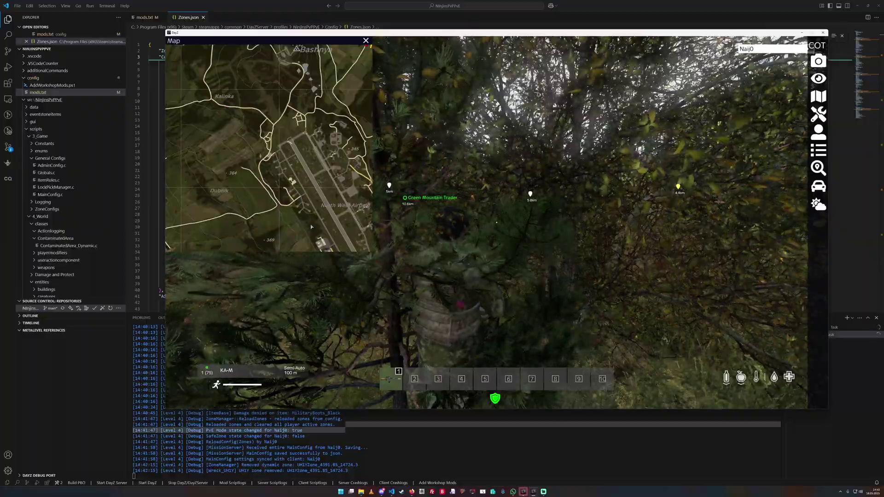
{"action": "key", "text": "y"}
{"action": "key", "text": "w"}
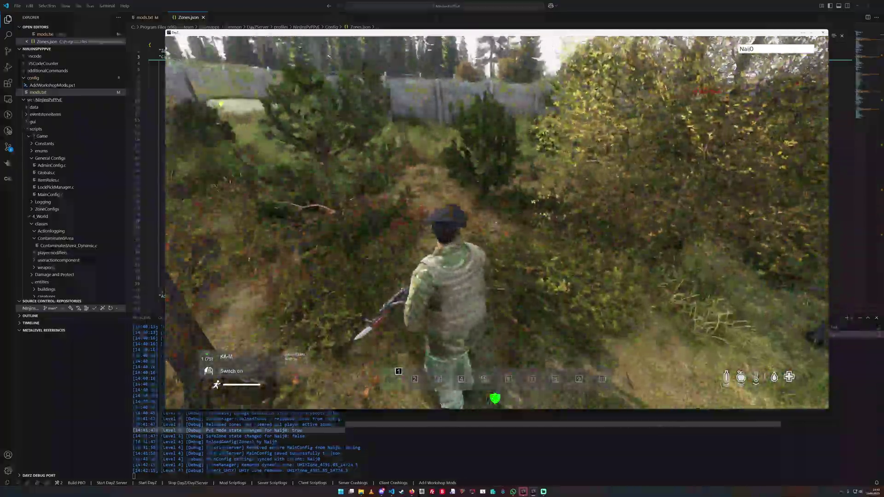
{"action": "key", "text": "w"}
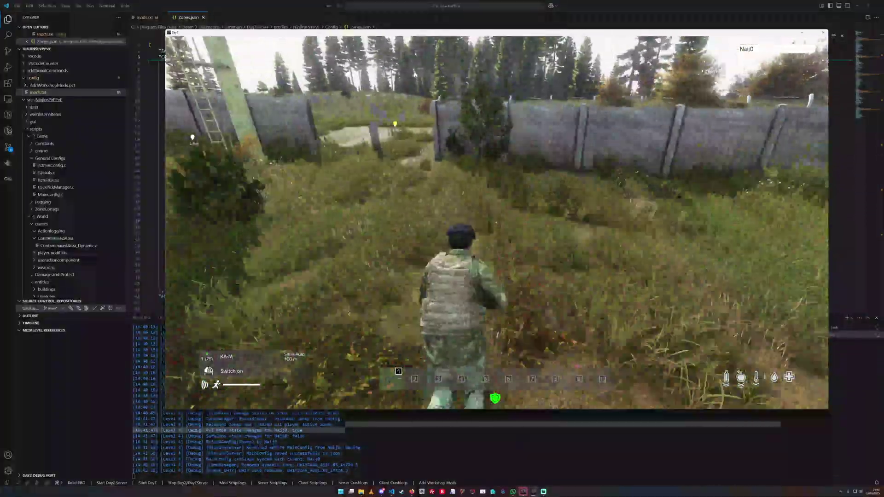
{"action": "key", "text": "w"}
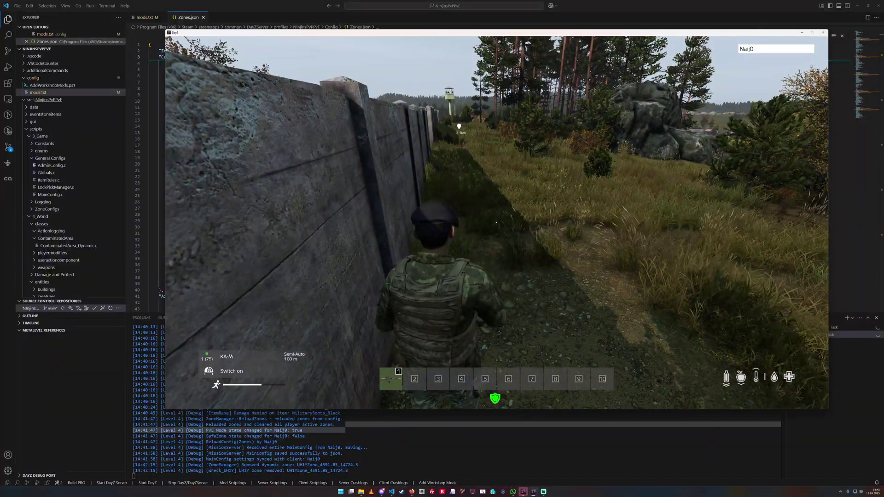
Copy the player's position in Player Management and paste <3756.64, 343.173, 10639.5> into a new untitled file in Visual Studio Code
{"action": "key", "text": "y"}
{"action": "left_click", "coordinate": [824, 135]}
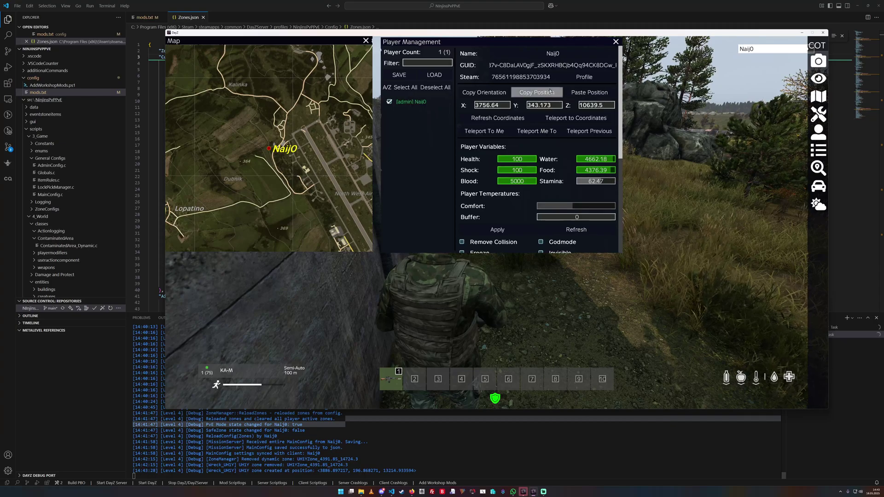
{"action": "left_click", "coordinate": [233, 2]}
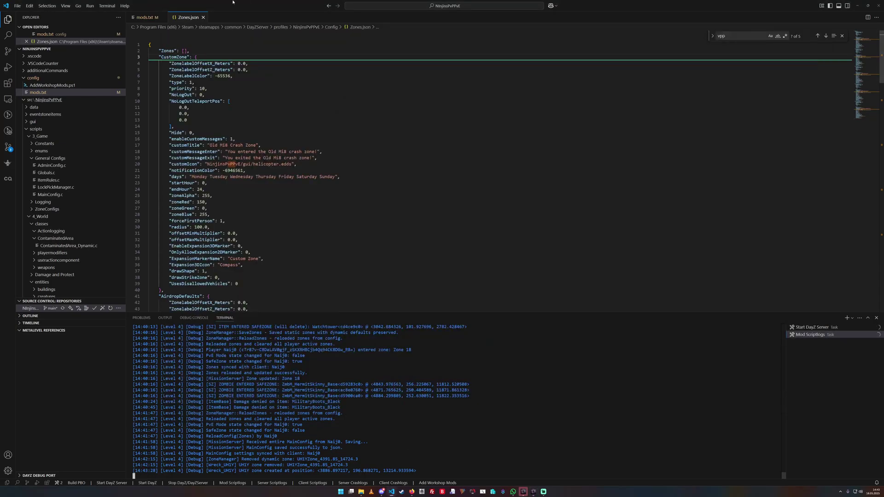
{"action": "left_click", "coordinate": [240, 26]}
{"action": "key", "text": "ctrl+n"}
{"action": "type", "text": "<3756.64, 343.173, 10639.5>"}
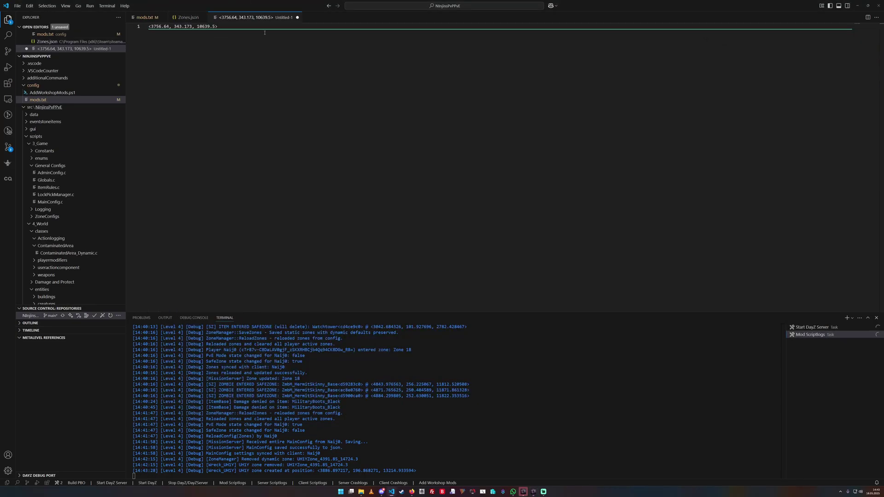
Teleport the player in DayZ to the road south of the airfield, copy the position and add <4471.16, 336.893, 9370.27> as the file's second line
{"action": "left_click", "coordinate": [533, 492]}
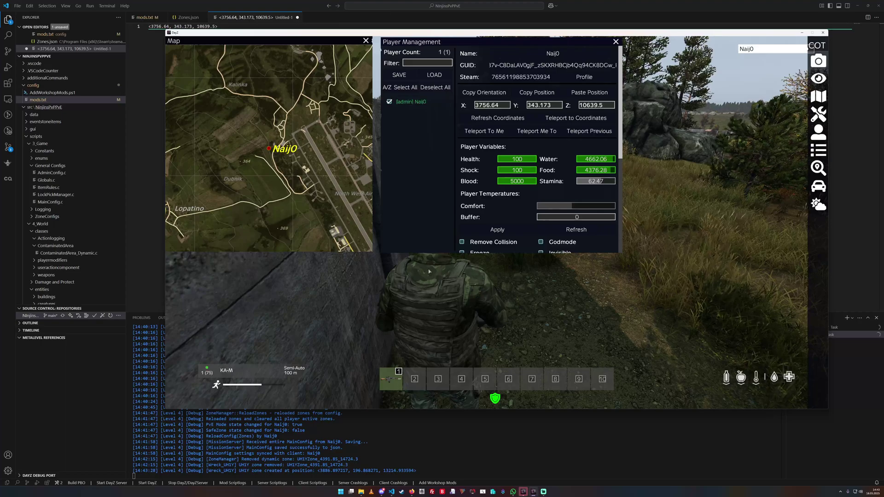
{"action": "left_click_drag", "start_coordinate": [337, 253], "coordinate": [292, 158]}
{"action": "double_click", "coordinate": [288, 164]}
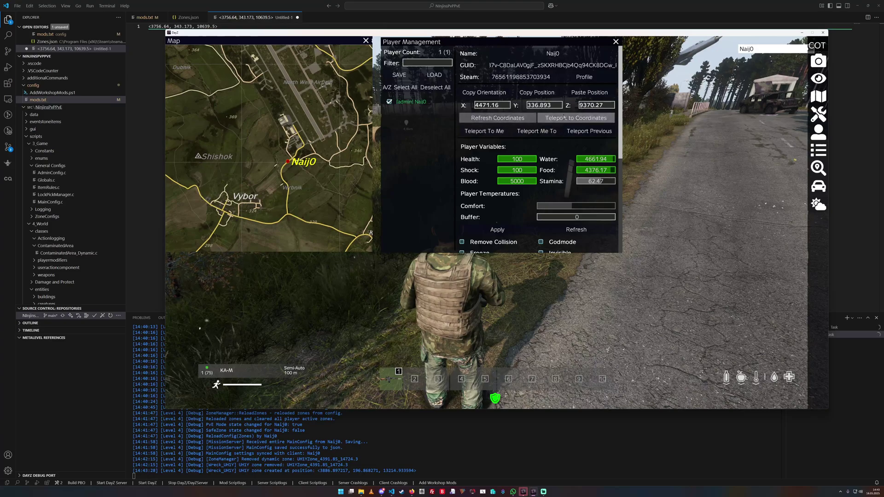
{"action": "left_click", "coordinate": [544, 96]}
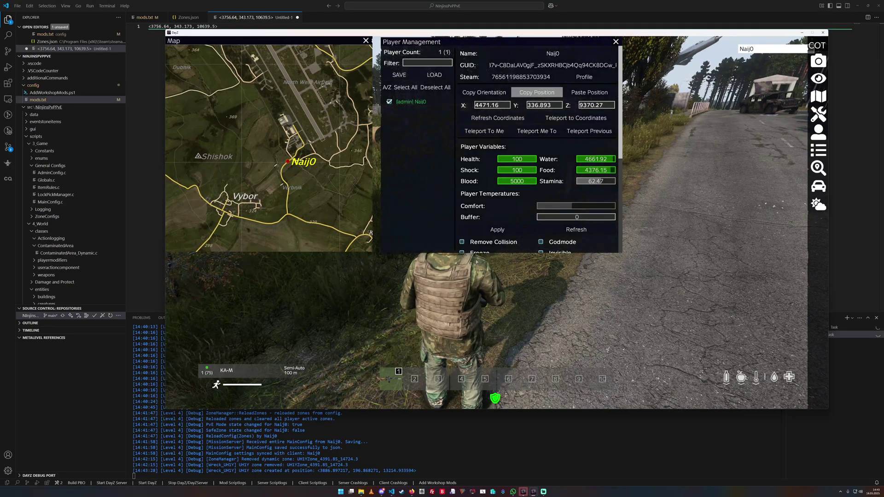
{"action": "key", "text": "alt+Tab"}
{"action": "key", "text": "Return"}
{"action": "type", "text": "<4471.16, 336.893, 9370.27>"}
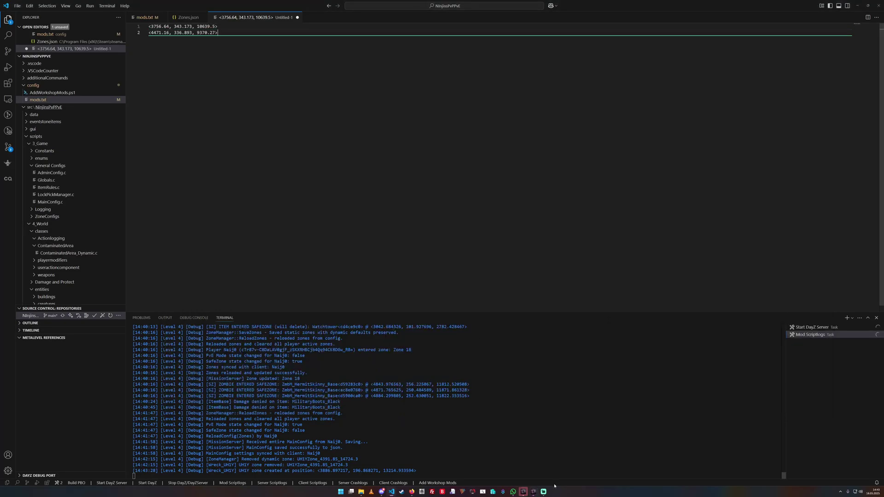
Teleport the player in DayZ east of the runway's southern end, copy the position and add <5219.74, 340.32, 9736.35> as the file's third line
{"action": "key", "text": "alt+Tab"}
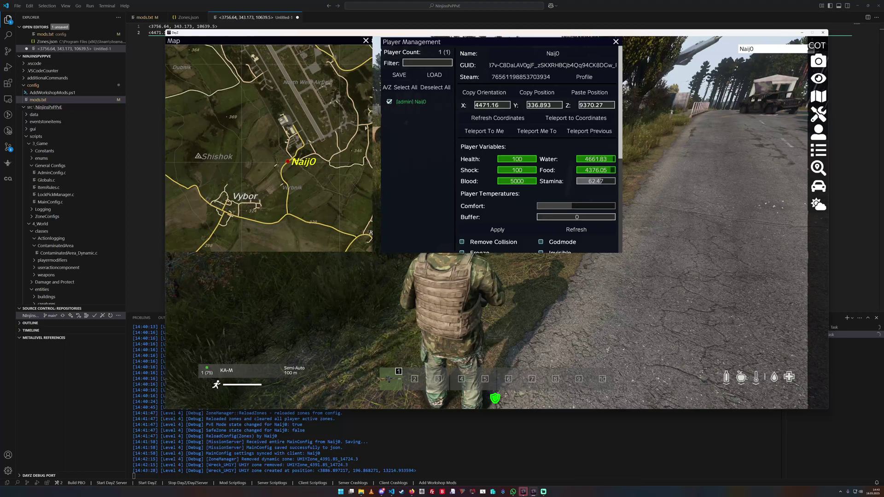
{"action": "left_click", "coordinate": [536, 131]}
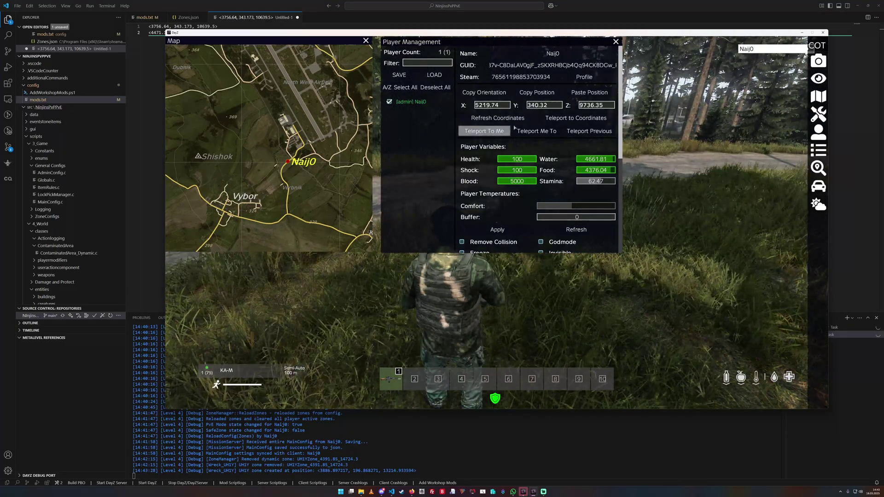
{"action": "left_click", "coordinate": [537, 92]}
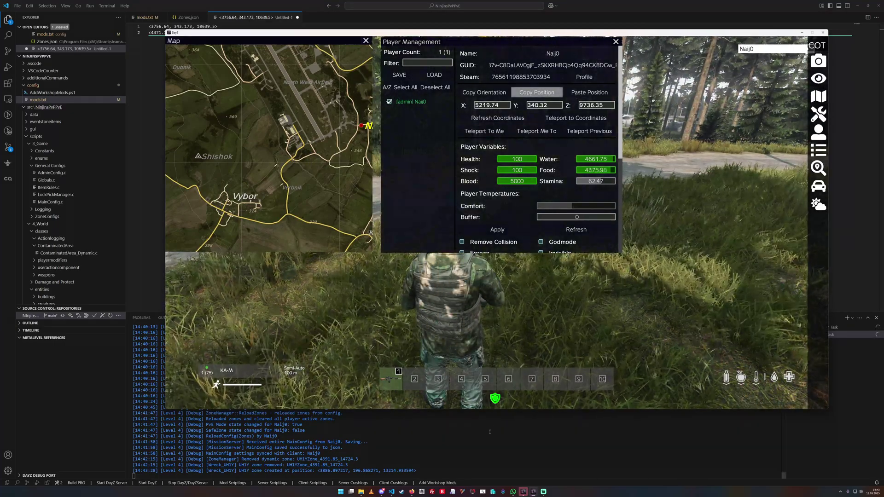
{"action": "key", "text": "alt+Tab"}
{"action": "key", "text": "Return"}
{"action": "type", "text": "<5219.74, 340.32, 9736.35>"}
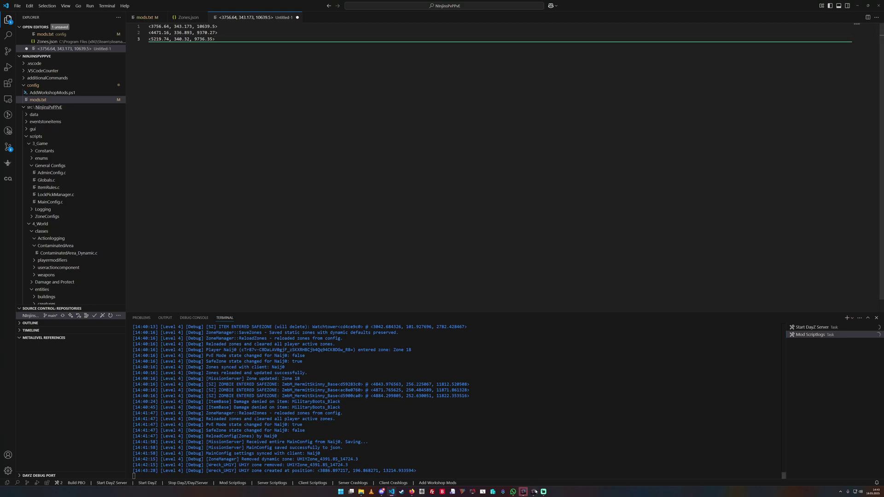
Teleport the player in DayZ to the woods northeast of the runway, copy the position and add <4653.82, 302.974, 11127.8> as the fourth line
{"action": "left_click", "coordinate": [531, 495]}
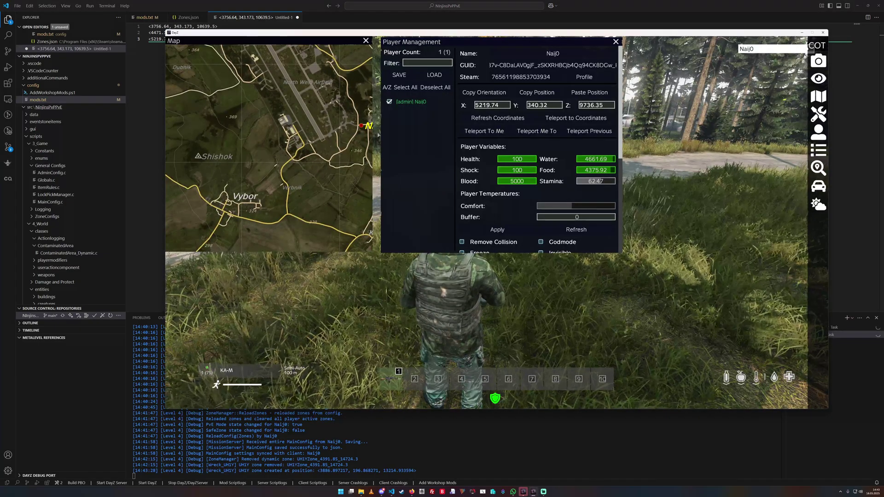
{"action": "mouse_move", "coordinate": [303, 143]}
{"action": "left_mouse_down"}
{"action": "mouse_move", "coordinate": [310, 225]}
{"action": "mouse_move", "coordinate": [326, 184]}
{"action": "mouse_move", "coordinate": [309, 191]}
{"action": "mouse_move", "coordinate": [355, 183]}
{"action": "left_mouse_up"}
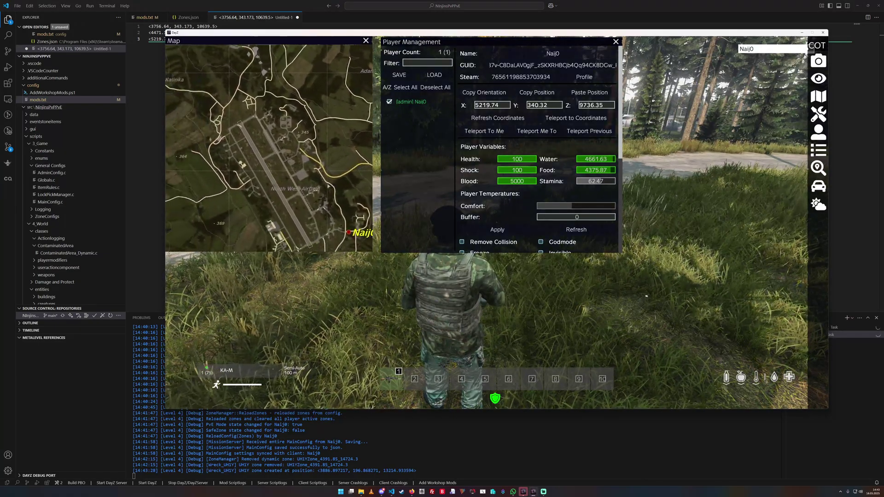
{"action": "double_click", "coordinate": [294, 96]}
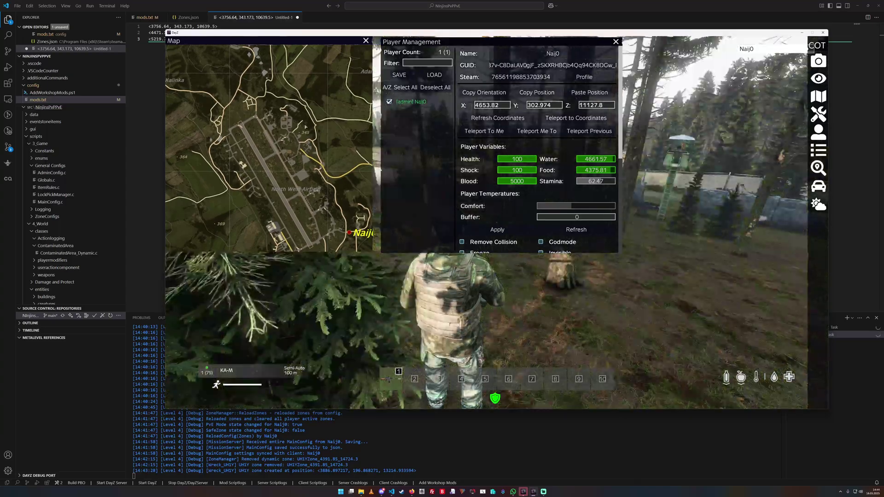
{"action": "left_click", "coordinate": [537, 93]}
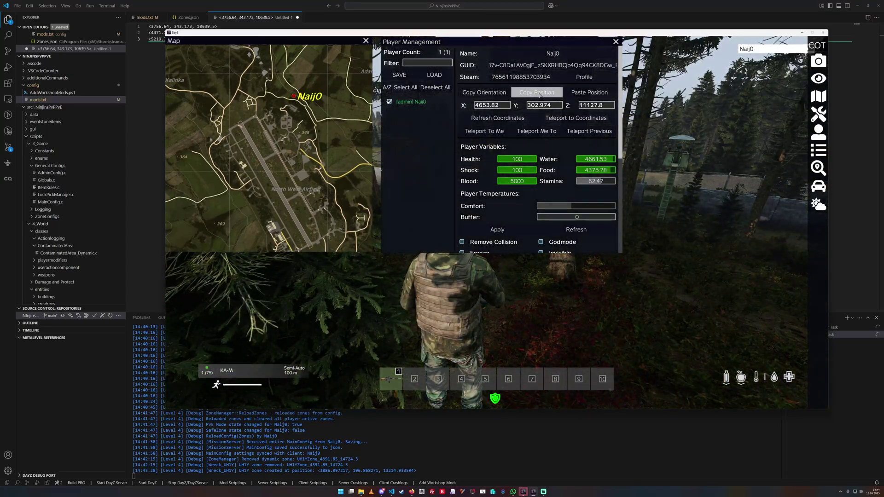
{"action": "left_click", "coordinate": [421, 424]}
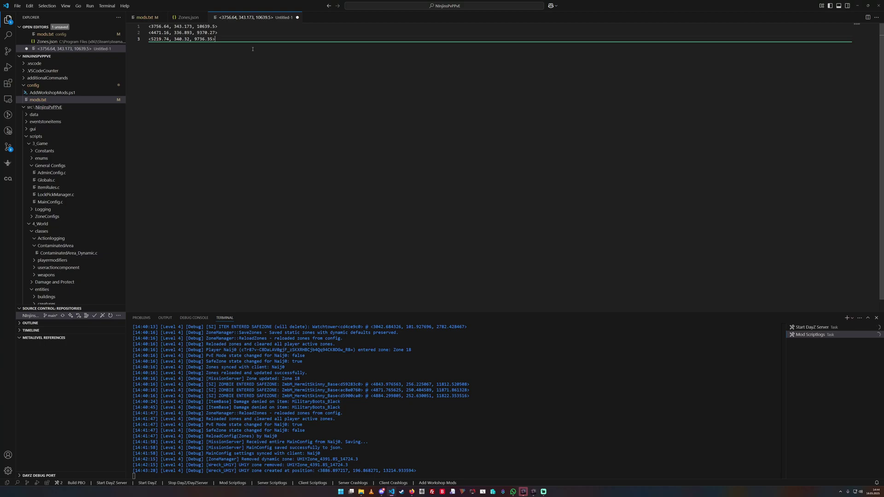
{"action": "key", "text": "Return"}
{"action": "type", "text": "<4653.82, 302.974, 11127.8>"}
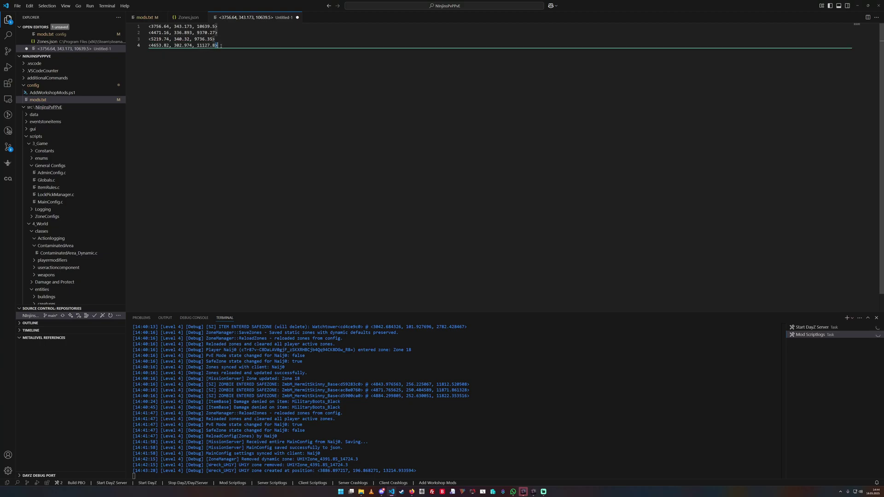
Replace the angle brackets around all four coordinate lines with square brackets and cut the whole list from the untitled file
{"action": "key", "text": "ctrl+f"}
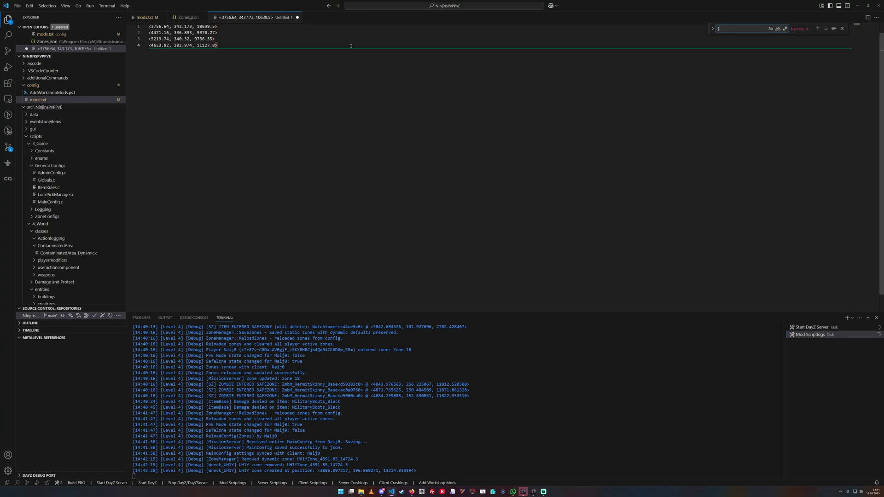
{"action": "left_click", "coordinate": [713, 30]}
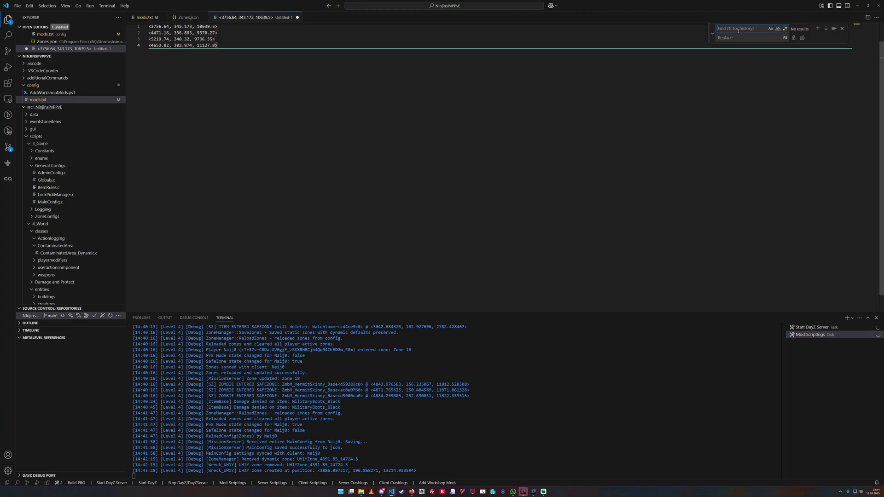
{"action": "type", "text": ">"}
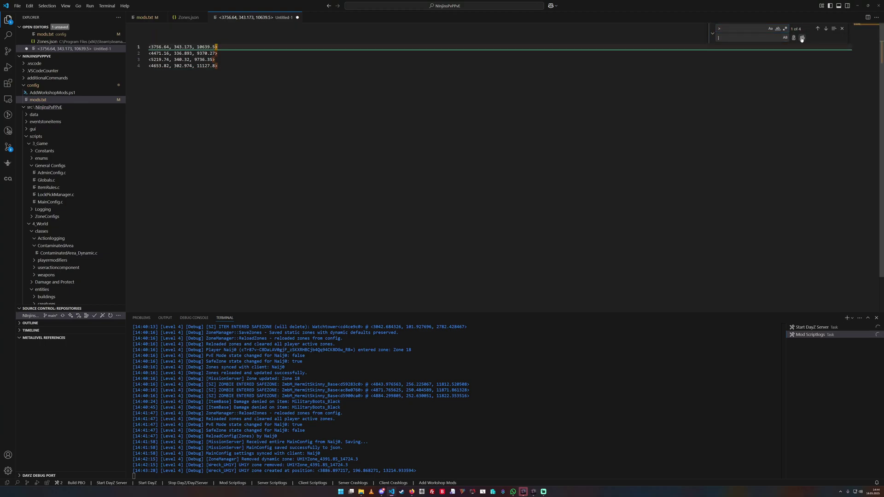
{"action": "left_click", "coordinate": [801, 38]}
{"action": "left_click", "coordinate": [802, 37]}
{"action": "key", "text": "ctrl+a"}
{"action": "key", "text": "ctrl+x"}
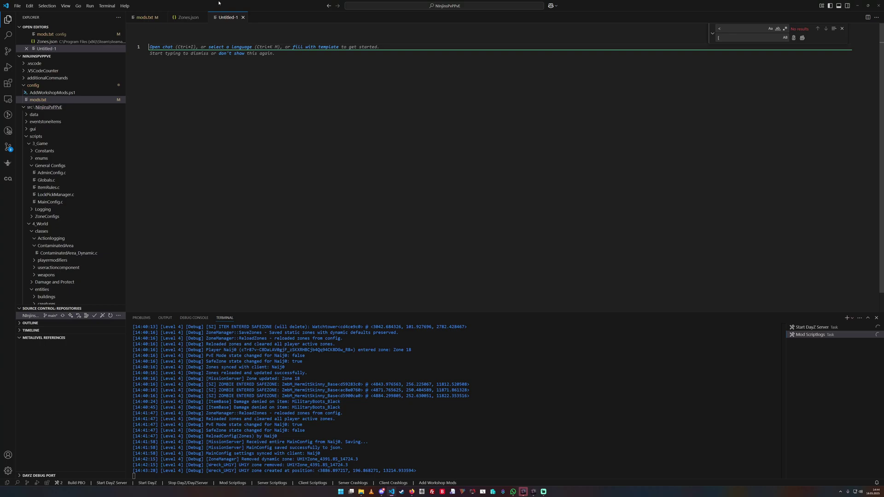
Bring up Zones.json, switch to DayZ and add a new zone in the Zone Editor, selecting it for editing
{"action": "left_click", "coordinate": [194, 17]}
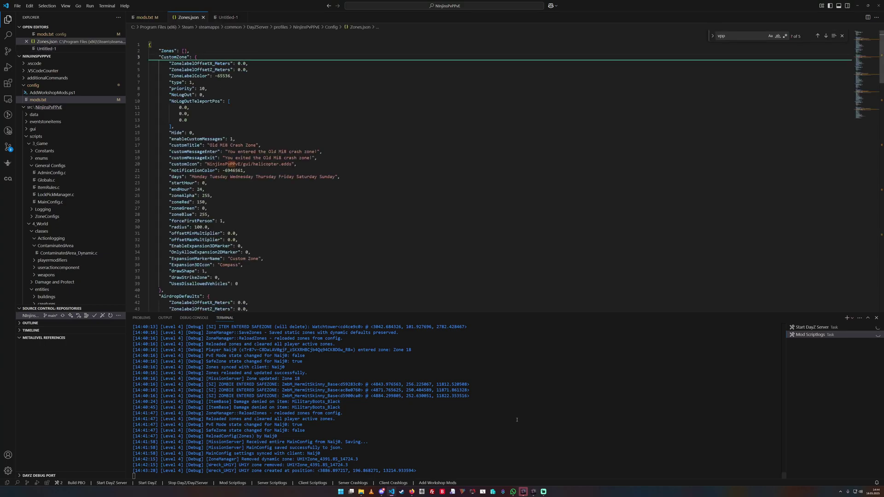
{"action": "left_click", "coordinate": [534, 492]}
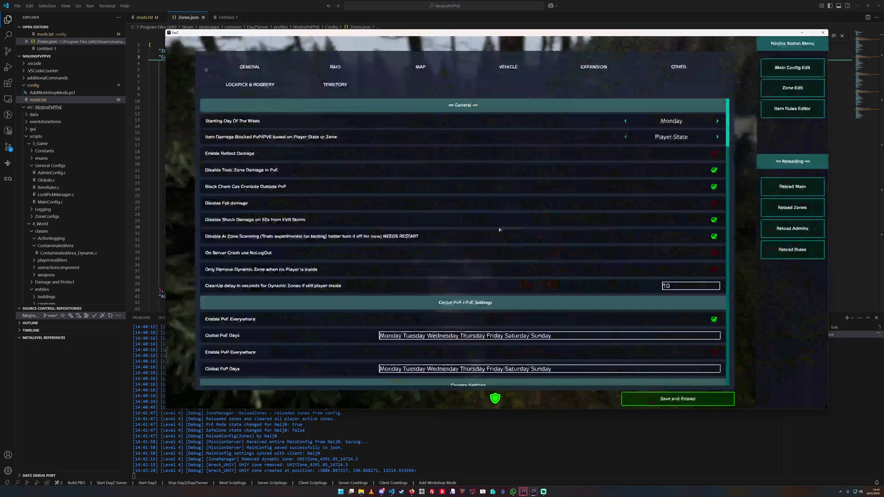
{"action": "left_click", "coordinate": [793, 88]}
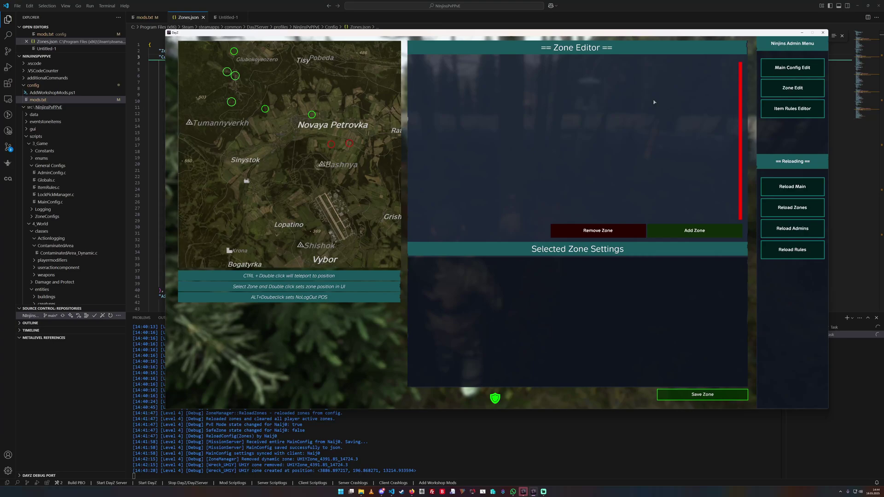
{"action": "left_click", "coordinate": [694, 230]}
{"action": "left_click", "coordinate": [428, 66]}
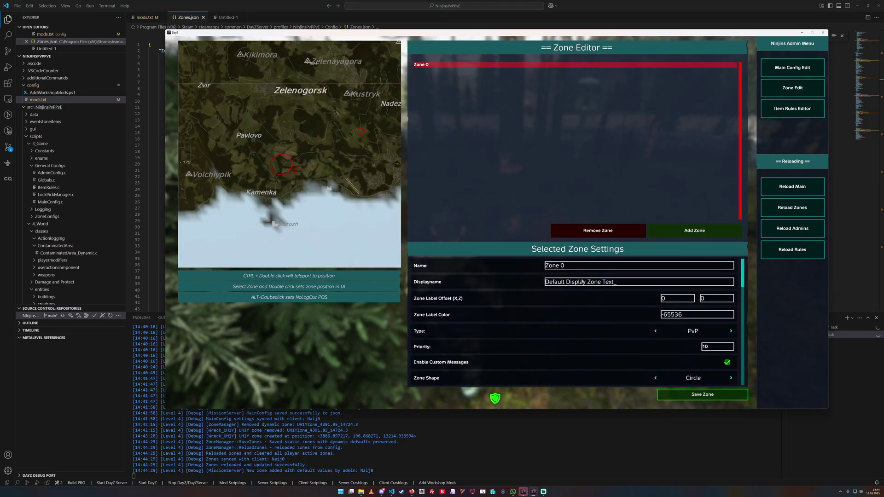
Set the new zone's name to Polygon Zone, display name to Polygon ZOne and shape to Polygon, and save the zone
{"action": "left_click", "coordinate": [576, 268]}
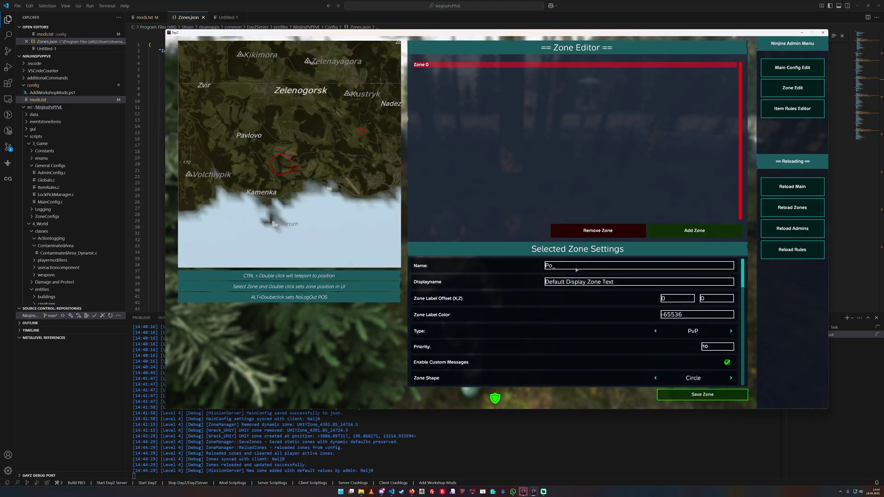
{"action": "left_click", "coordinate": [576, 267]}
{"action": "type", "text": "Polygon Z"}
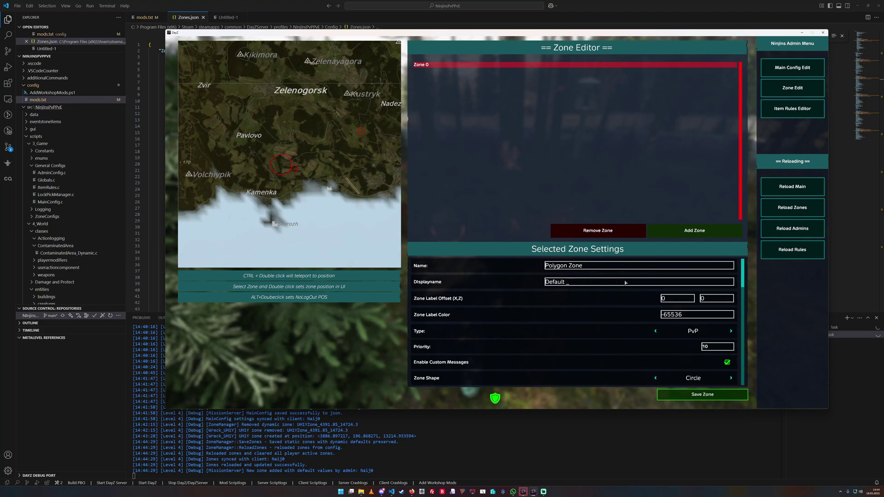
{"action": "type", "text": "Polygon ZOne"}
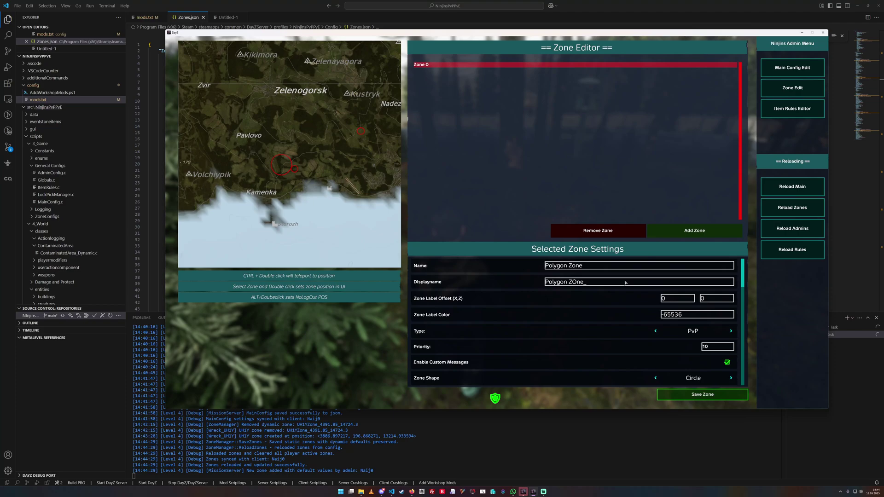
{"action": "left_click", "coordinate": [624, 266]}
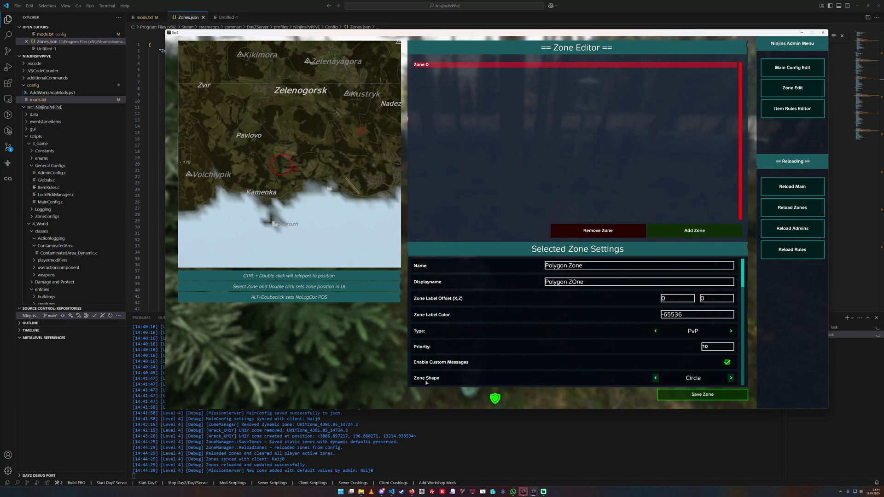
{"action": "left_click", "coordinate": [731, 378]}
{"action": "left_click", "coordinate": [703, 394]}
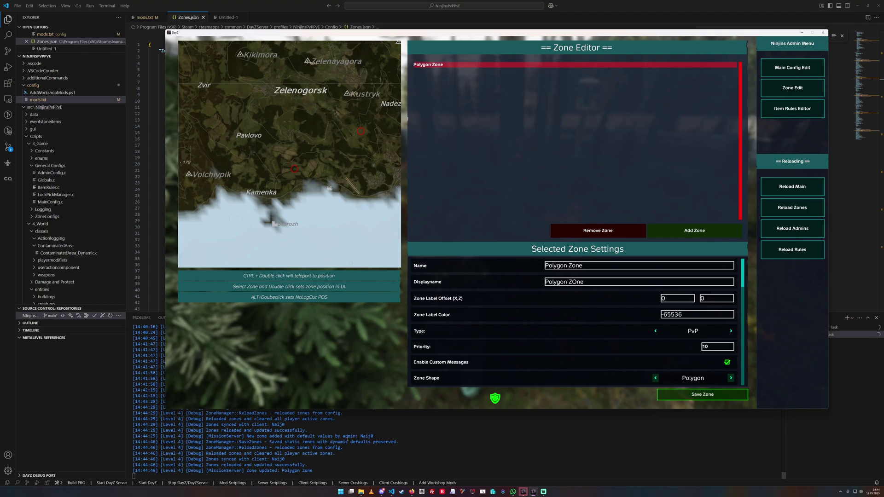
Switch to Visual Studio Code and paste the four bracketed coordinates into the Polygon Zone's empty vertices array in Zones.json
{"action": "left_click", "coordinate": [439, 442]}
{"action": "left_click", "coordinate": [279, 163]}
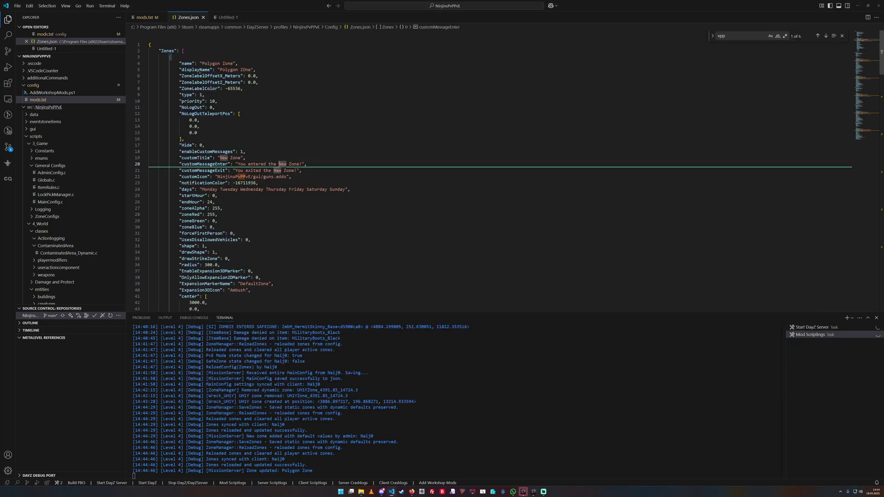
{"action": "left_click_drag", "start_coordinate": [179, 63], "coordinate": [261, 63]}
{"action": "scroll", "coordinate": [250, 118], "scroll_direction": "down", "scroll_amount": 5}
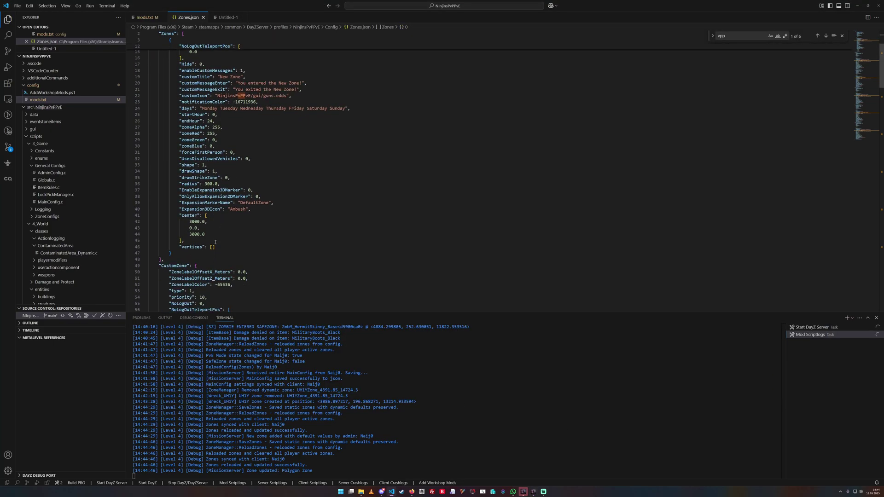
{"action": "left_click", "coordinate": [212, 247]}
{"action": "key", "text": "Return"}
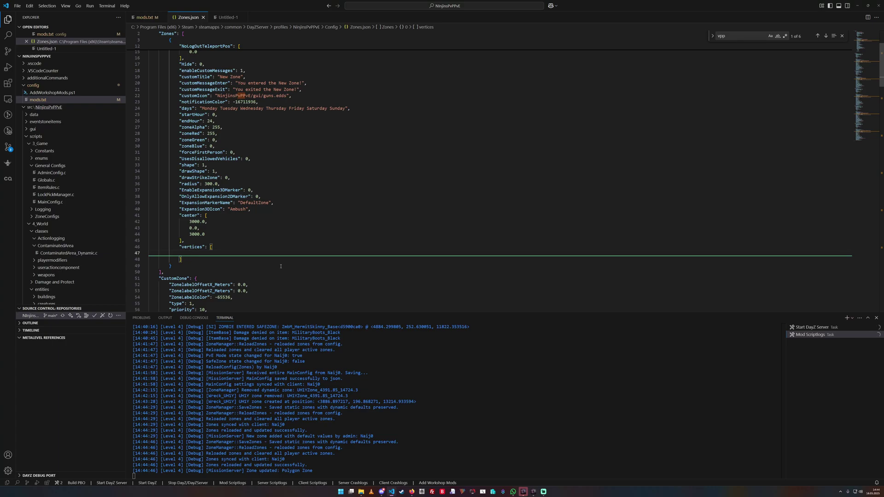
{"action": "key", "text": "ctrl+v"}
Indent the second to fourth coordinate lines in the vertices array to align with the first
{"action": "left_click_drag", "start_coordinate": [227, 278], "coordinate": [140, 261]}
{"action": "left_click", "coordinate": [221, 285]}
{"action": "left_click_drag", "start_coordinate": [222, 272], "coordinate": [133, 263]}
{"action": "key", "text": "Tab"}
{"action": "key", "text": "Tab"}
{"action": "key", "text": "Tab"}
{"action": "key", "text": "Tab"}
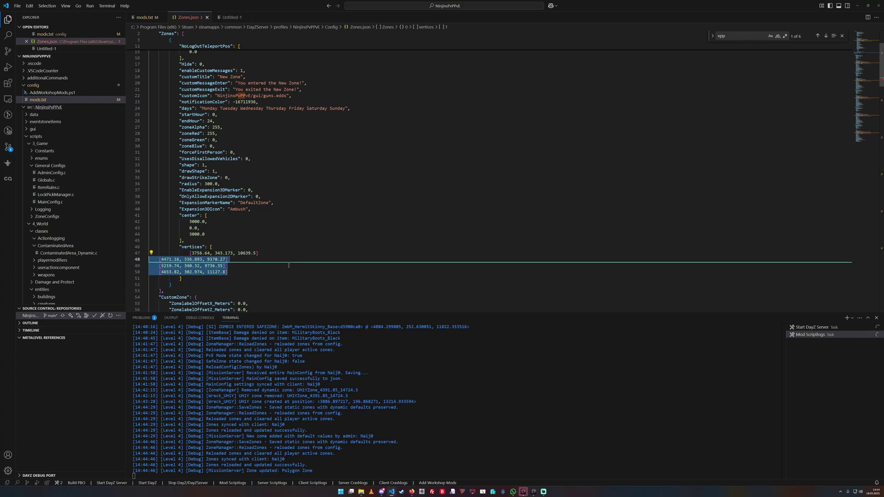
Add separating commas after the first three coordinate entries in the vertices array
{"action": "left_click", "coordinate": [263, 253]}
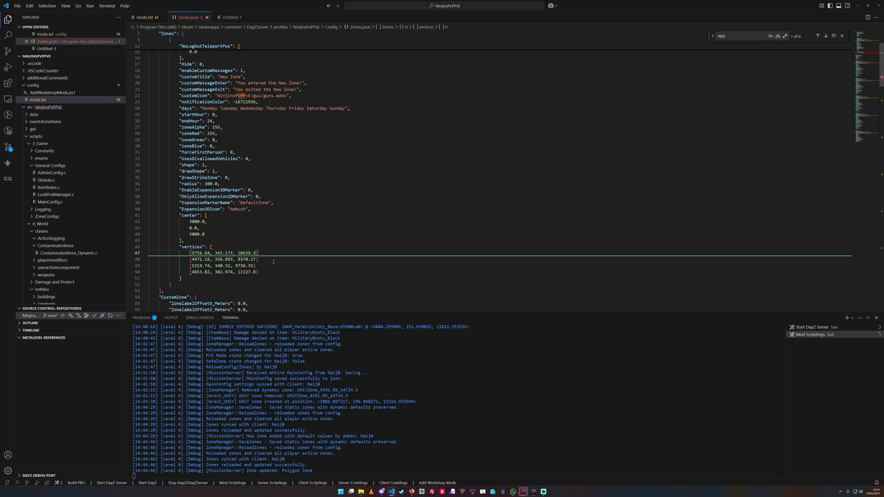
{"action": "key", "text": "Down"}
{"action": "type", "text": ","}
{"action": "key", "text": "Down"}
{"action": "type", "text": ","}
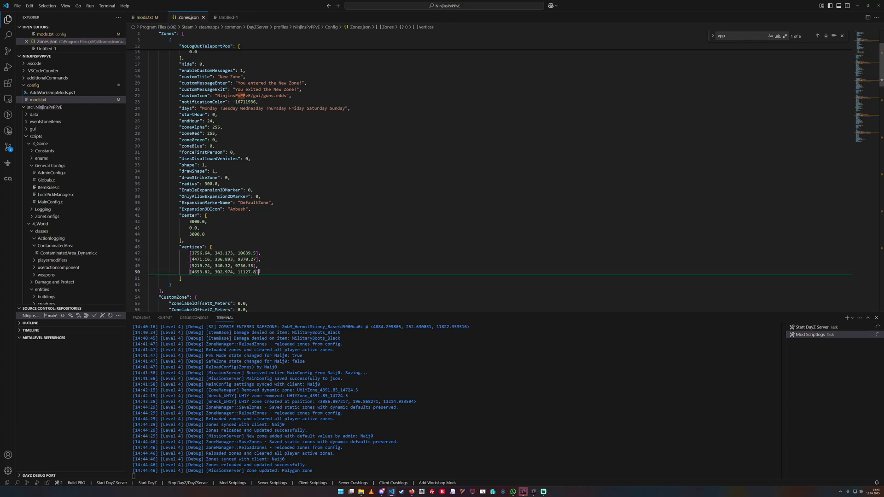
{"action": "left_click_drag", "start_coordinate": [267, 268], "coordinate": [167, 264]}
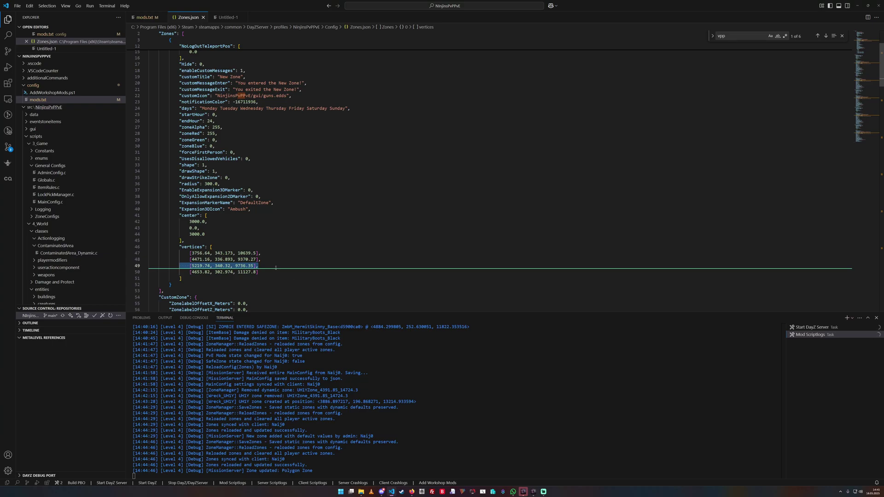
{"action": "left_click", "coordinate": [313, 259]}
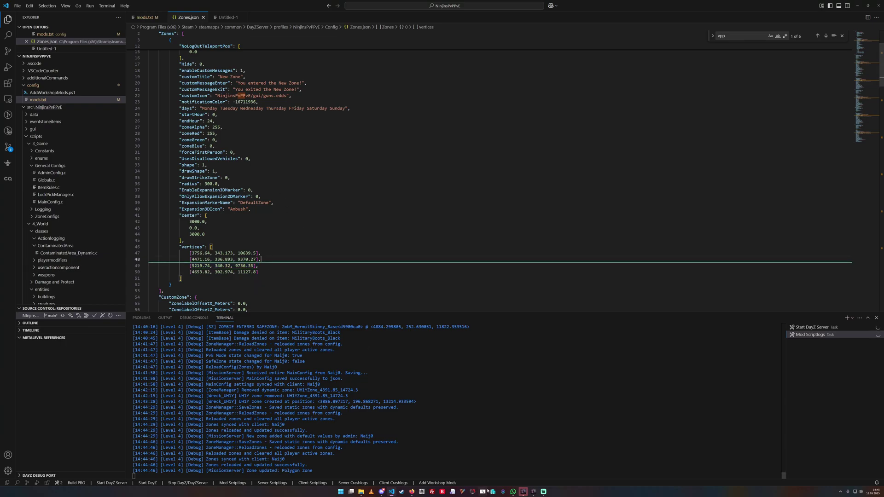
Switch to DayZ, reload the zones configuration and inspect the polygon zone's outline around the North West Airfield on the map
{"action": "left_click", "coordinate": [525, 491]}
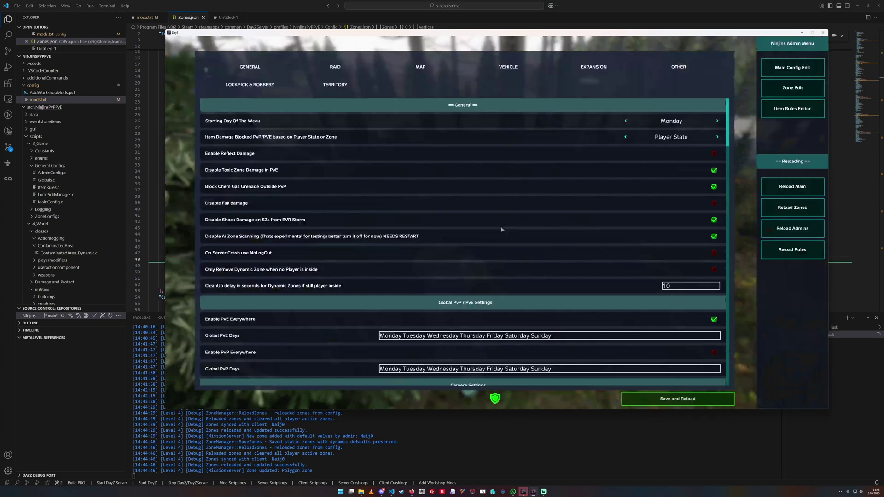
{"action": "left_click", "coordinate": [793, 207]}
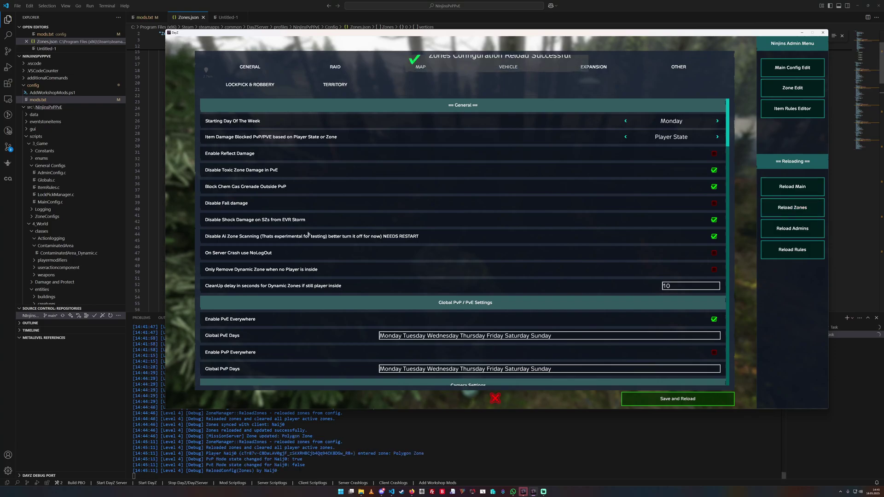
{"action": "key", "text": "Escape"}
{"action": "key", "text": "m"}
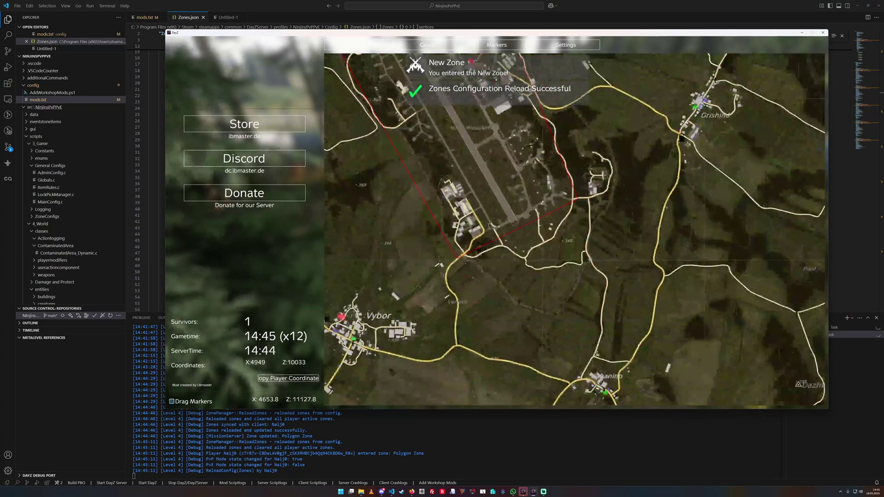
{"action": "scroll", "coordinate": [518, 219], "scroll_direction": "down", "scroll_amount": 2}
{"action": "left_click_drag", "start_coordinate": [507, 113], "coordinate": [483, 159]}
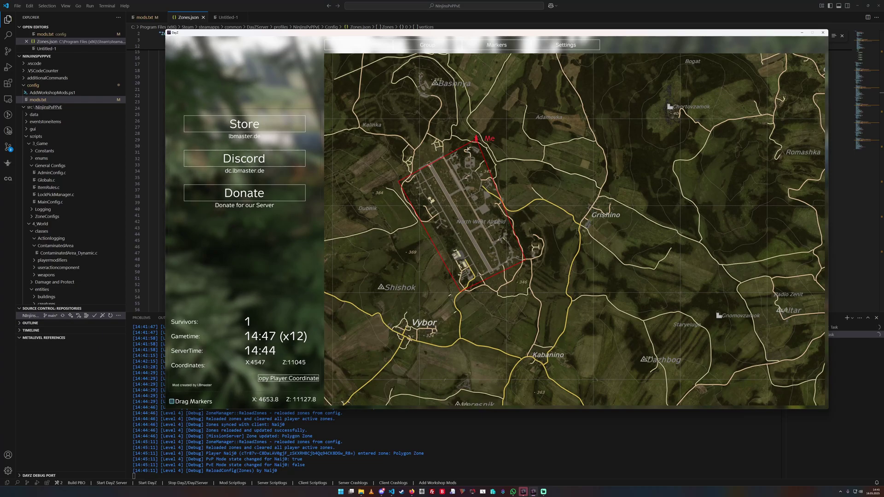
Teleport the player slightly southwest of the polygon's northeastern corner and copy the player's position in Player Management
{"action": "double_click", "coordinate": [467, 148]}
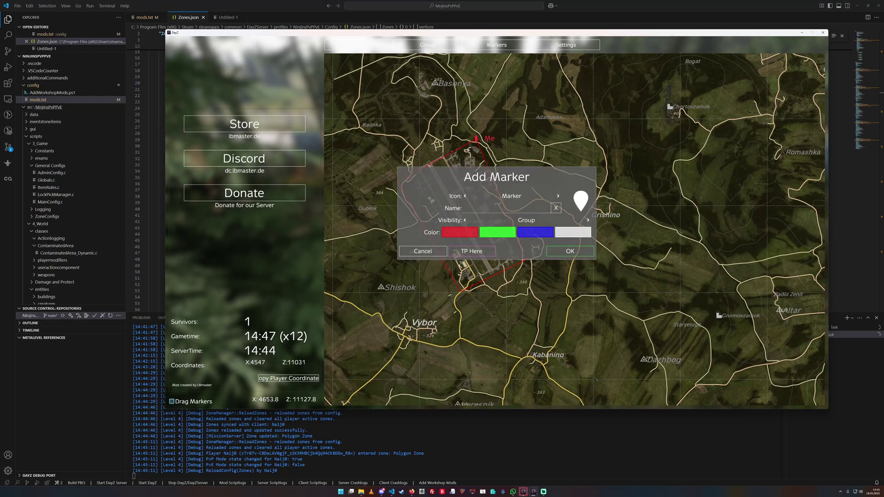
{"action": "left_click", "coordinate": [471, 251]}
{"action": "key", "text": "y"}
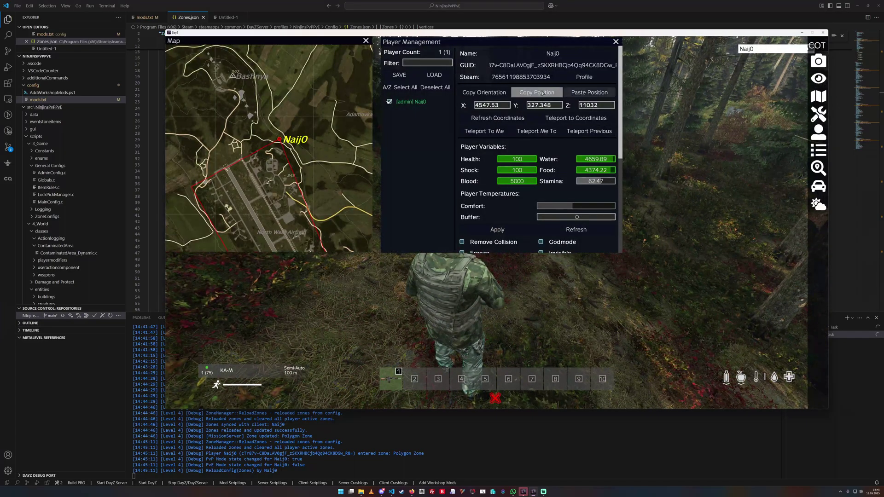
{"action": "left_click", "coordinate": [537, 93]}
Switch to Visual Studio Code and replace the fourth vertex's values in Zones.json with 4547.53, 327.348, 11032
{"action": "left_click", "coordinate": [413, 449]}
{"action": "scroll", "coordinate": [249, 119], "scroll_direction": "down", "scroll_amount": 7}
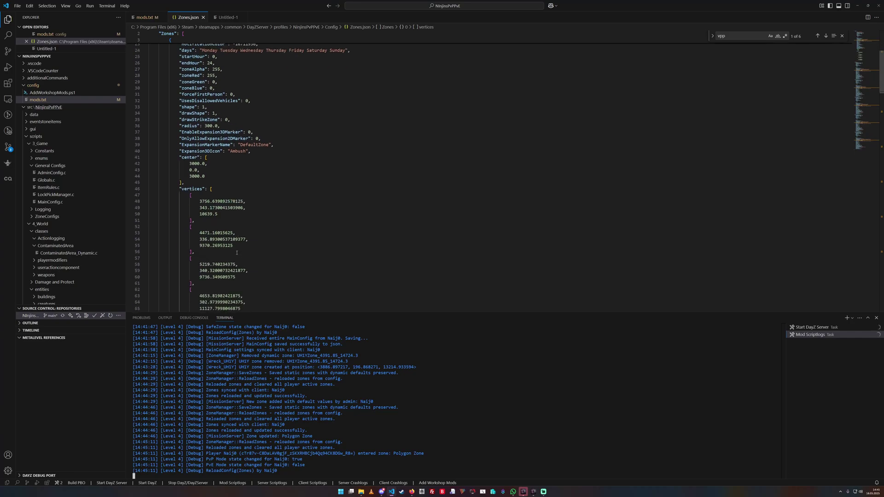
{"action": "left_click_drag", "start_coordinate": [244, 229], "coordinate": [149, 215]}
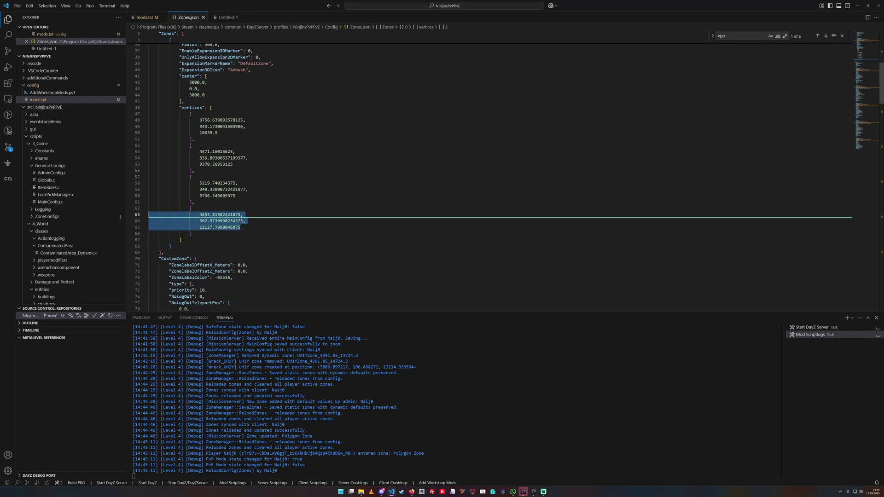
{"action": "key", "text": "ctrl+v"}
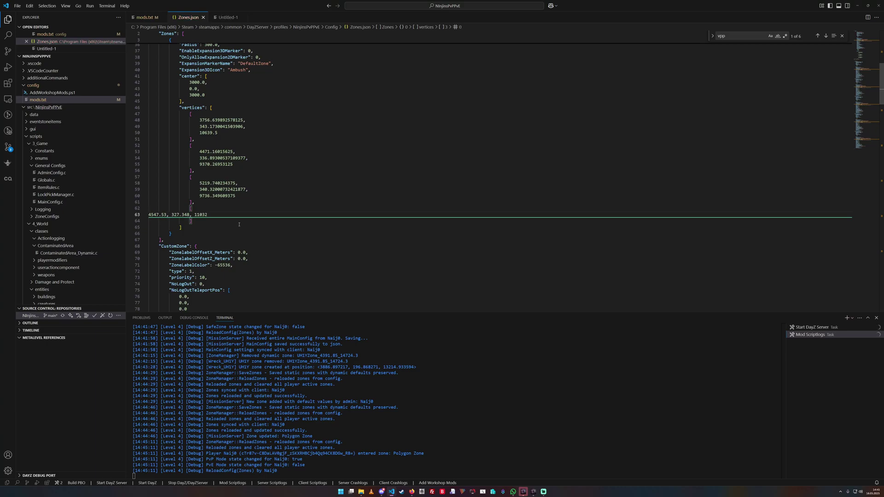
Reload the zones configuration in DayZ and check the fourth vertex in Zones.json
{"action": "left_click", "coordinate": [528, 493]}
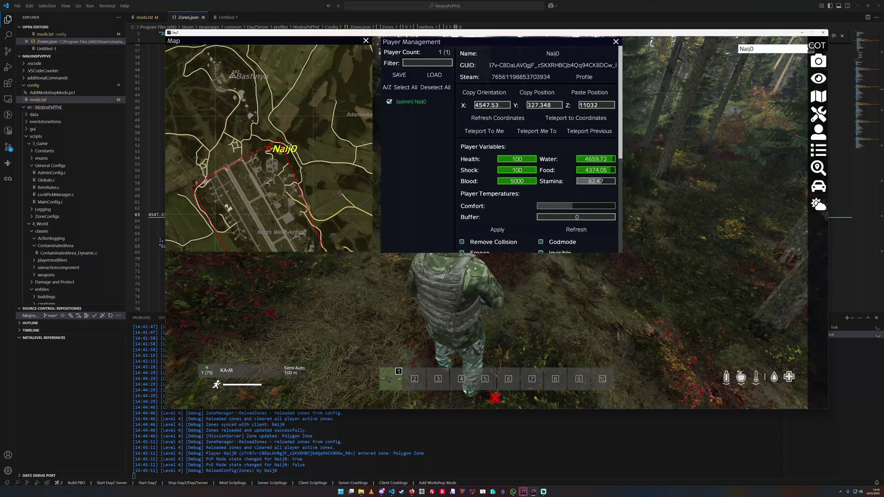
{"action": "key", "text": "y"}
{"action": "key", "text": "p"}
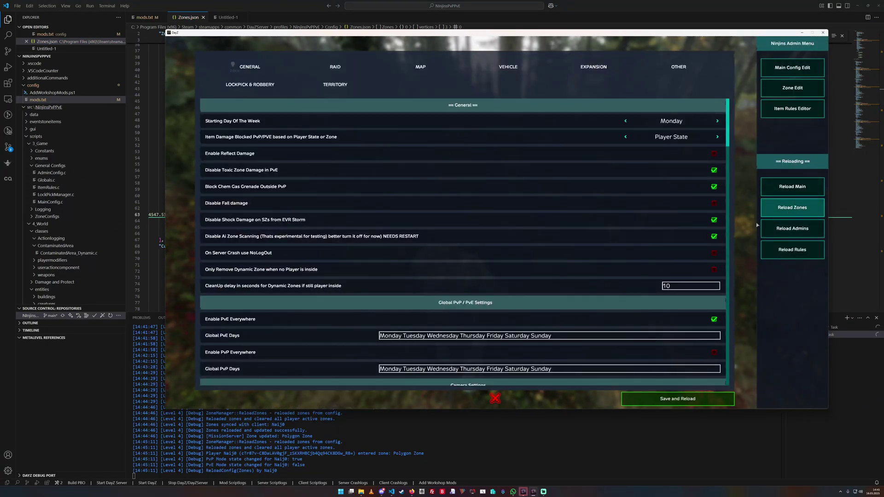
{"action": "left_click", "coordinate": [793, 207]}
{"action": "left_click", "coordinate": [421, 440]}
{"action": "left_click_drag", "start_coordinate": [227, 221], "coordinate": [172, 208]}
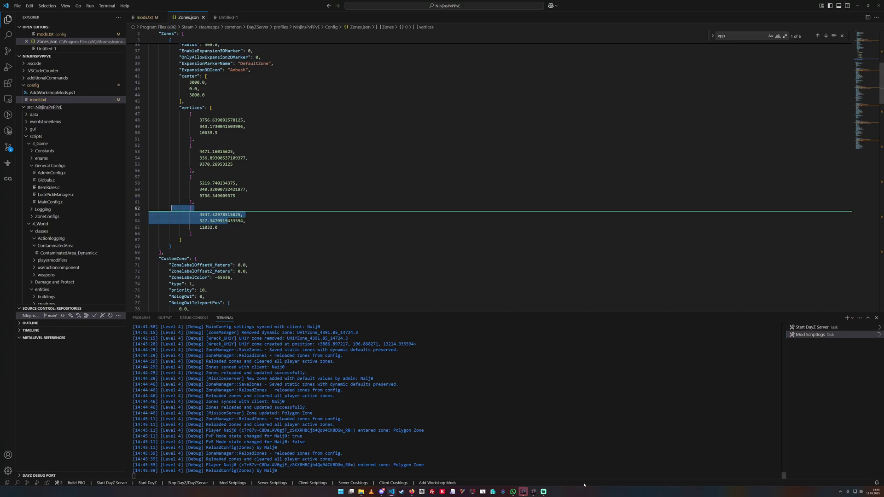
Return to DayZ and examine the adjusted polygon zone's outline around the airfield on the map
{"action": "left_click", "coordinate": [533, 492]}
{"action": "key", "text": "Escape"}
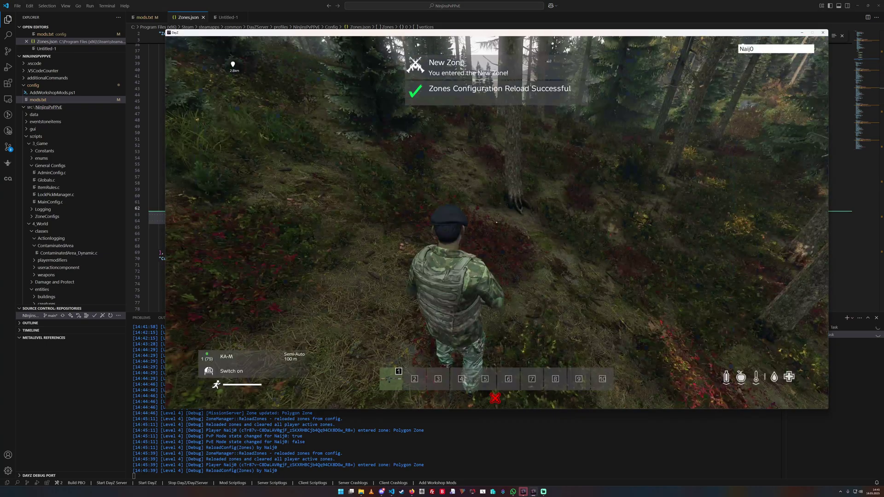
{"action": "key", "text": "m"}
{"action": "scroll", "coordinate": [482, 280], "scroll_direction": "up", "scroll_amount": 5}
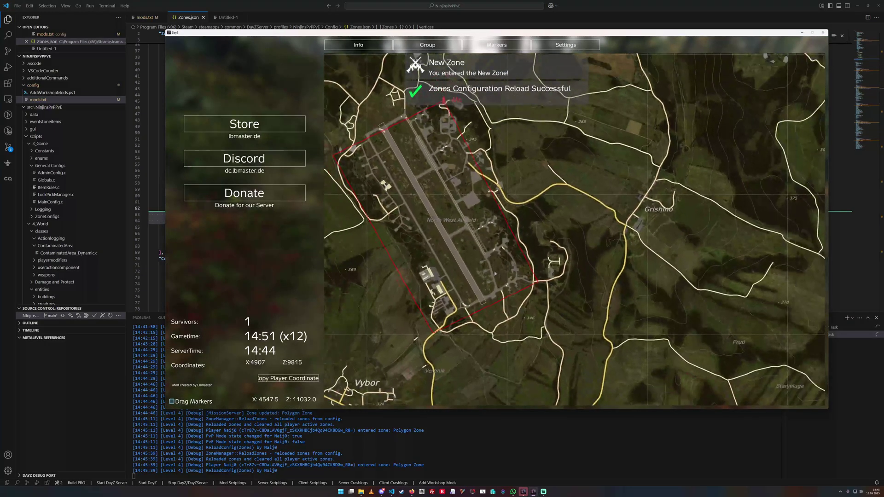
Examine the polygon zone's outline around North West Airfield on the map, from its surroundings down to its southern corner
{"action": "scroll", "coordinate": [483, 280], "scroll_direction": "down", "scroll_amount": 1}
{"action": "left_click_drag", "start_coordinate": [438, 166], "coordinate": [508, 217]}
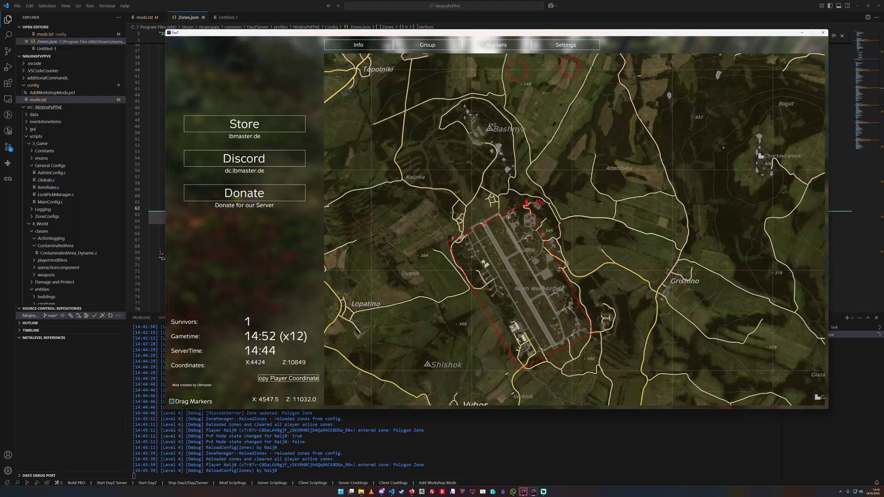
{"action": "left_click_drag", "start_coordinate": [584, 327], "coordinate": [541, 263]}
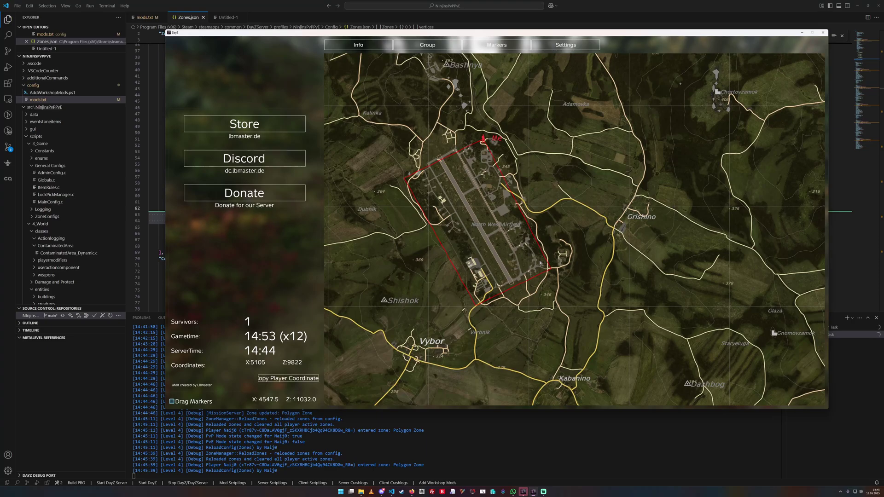
{"action": "scroll", "coordinate": [525, 229], "scroll_direction": "down", "scroll_amount": 1}
{"action": "scroll", "coordinate": [459, 196], "scroll_direction": "down", "scroll_amount": 1}
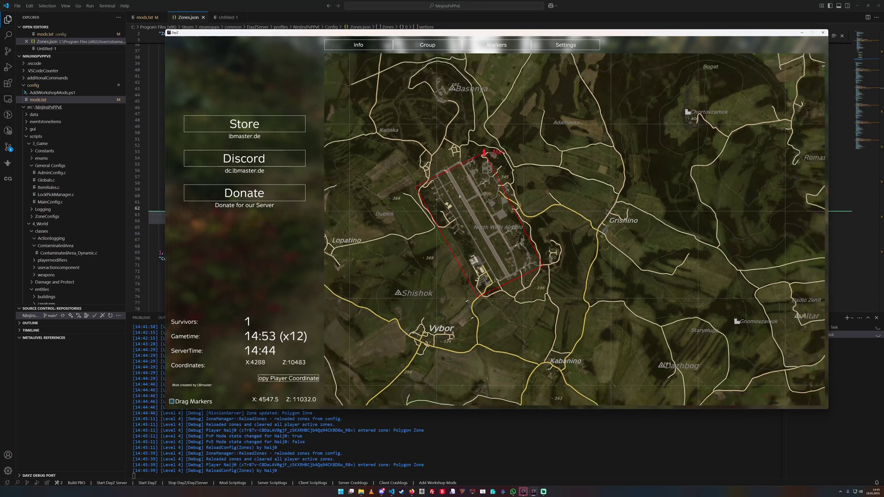
{"action": "left_click_drag", "start_coordinate": [569, 221], "coordinate": [454, 186]}
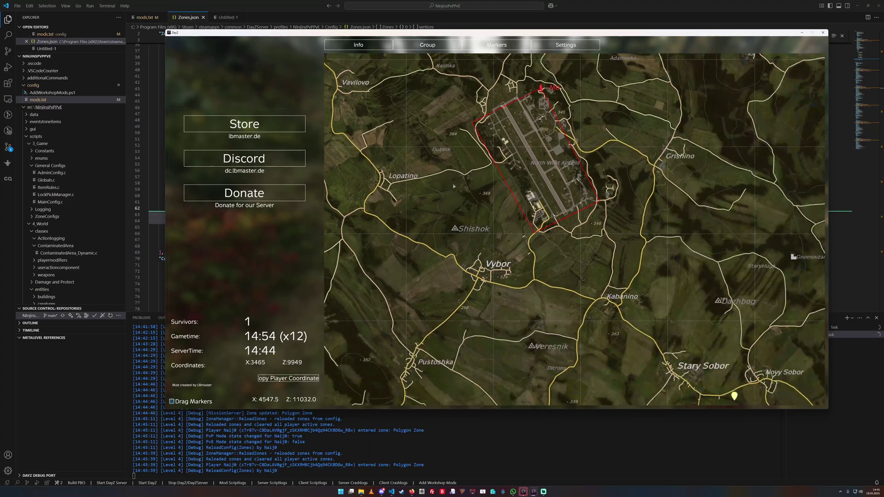
{"action": "scroll", "coordinate": [507, 181], "scroll_direction": "up", "scroll_amount": 5}
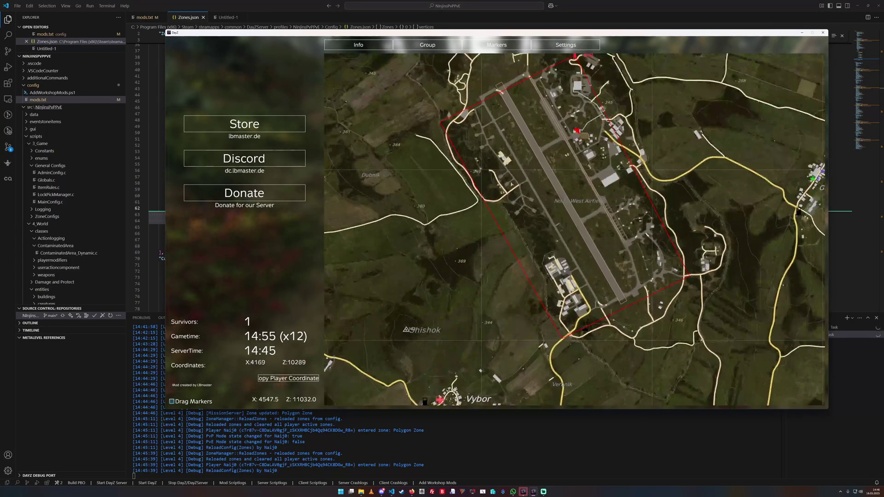
{"action": "scroll", "coordinate": [506, 182], "scroll_direction": "up", "scroll_amount": 1}
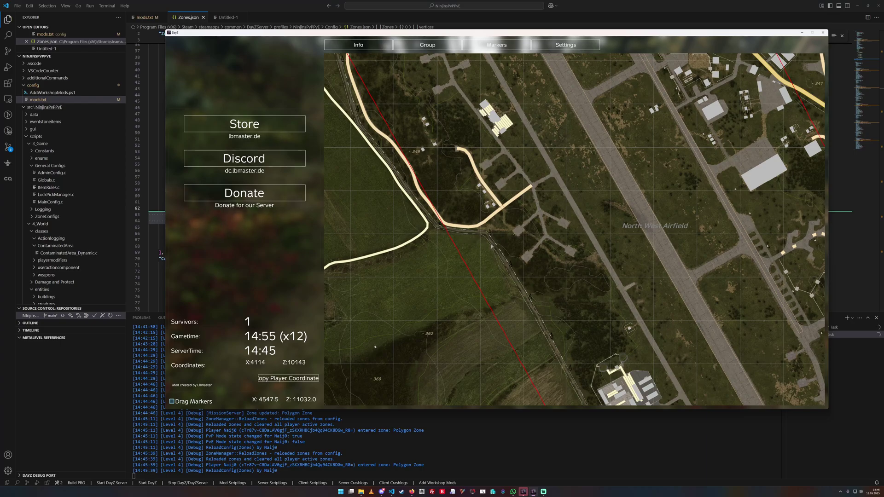
{"action": "left_click_drag", "start_coordinate": [527, 303], "coordinate": [476, 248]}
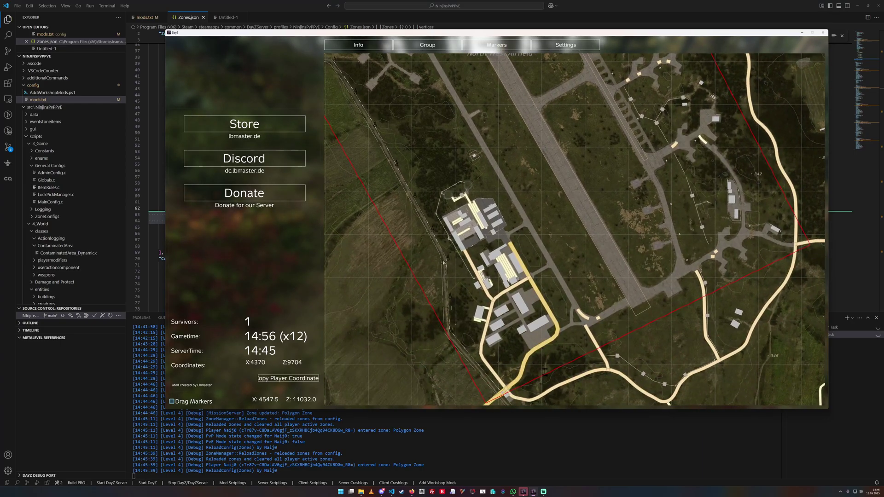
{"action": "left_click_drag", "start_coordinate": [378, 175], "coordinate": [490, 265]}
{"action": "left_click_drag", "start_coordinate": [398, 184], "coordinate": [505, 261]}
Switch to Visual Studio Code and delete all four vertices from the zone's vertices array in Zones.json
{"action": "left_click", "coordinate": [452, 422]}
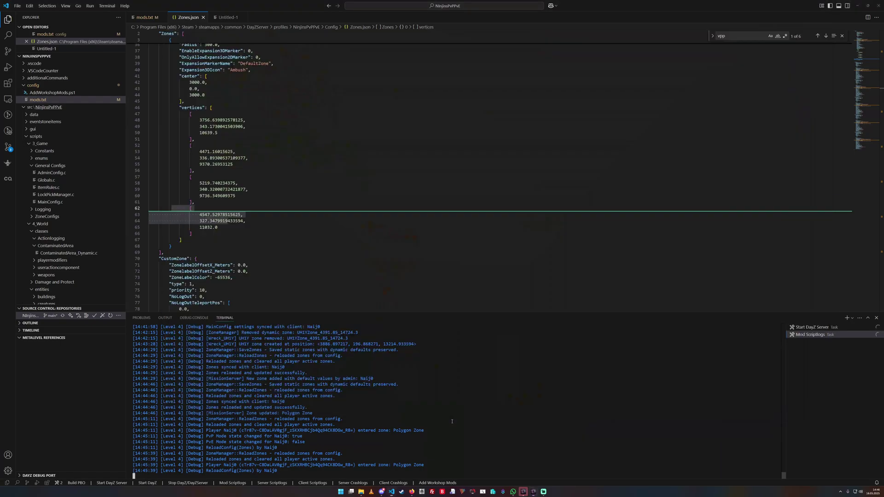
{"action": "left_click_drag", "start_coordinate": [198, 233], "coordinate": [150, 114]}
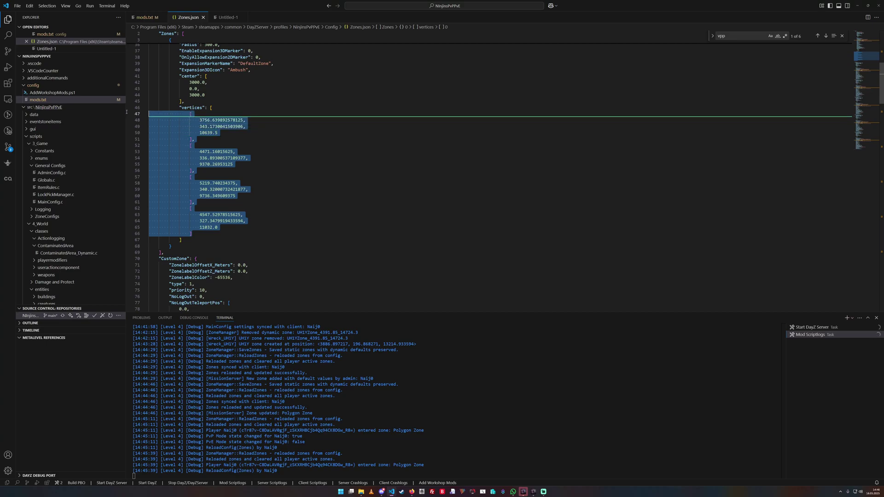
{"action": "key", "text": "Delete"}
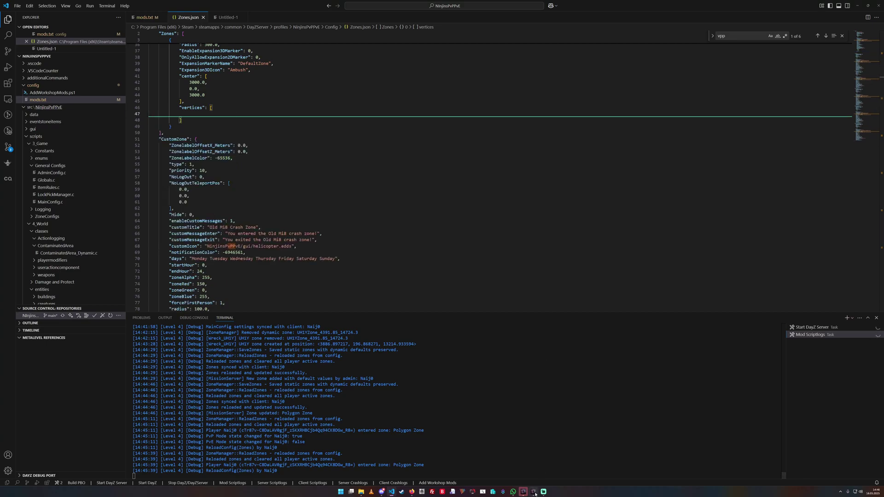
Return to DayZ, reload the zones configuration and open the map at the airfield
{"action": "left_click", "coordinate": [533, 492]}
{"action": "key", "text": "Escape"}
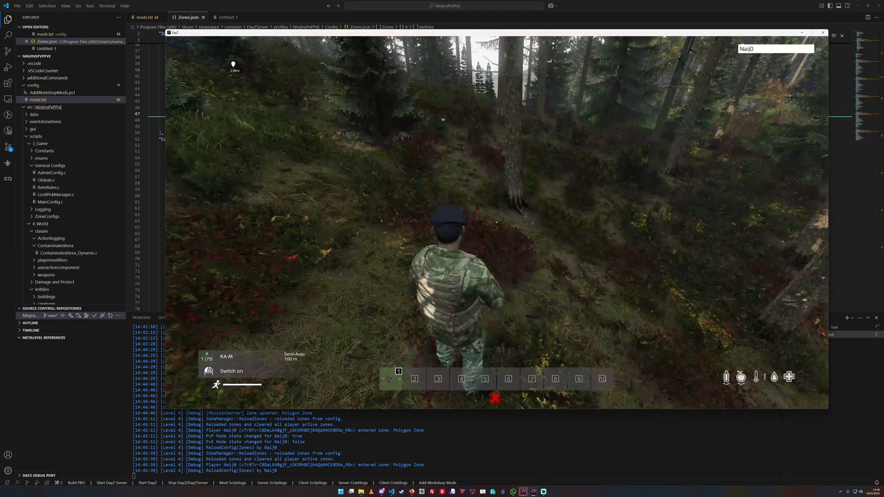
{"action": "key", "text": "Insert"}
{"action": "left_click", "coordinate": [793, 208]}
{"action": "key", "text": "m"}
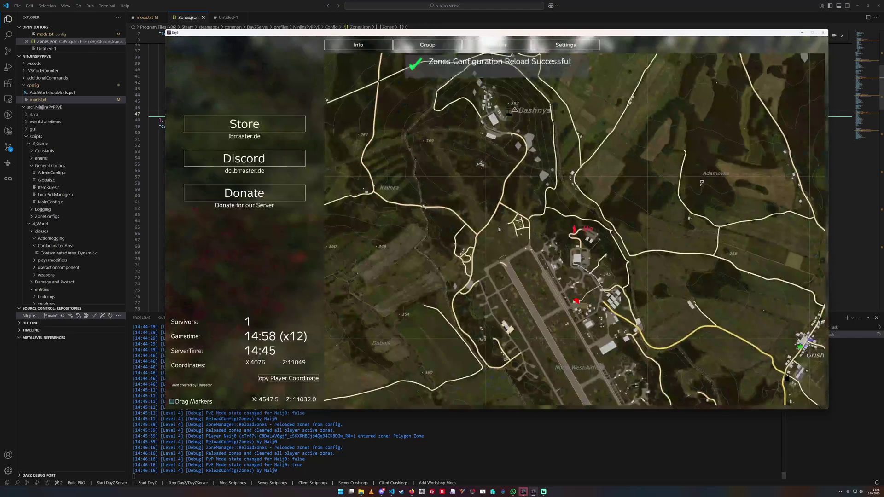
Teleport the player to the grey line west of Bashnya and copy the player's position in Player Management
{"action": "scroll", "coordinate": [390, 158], "scroll_direction": "up", "scroll_amount": 5}
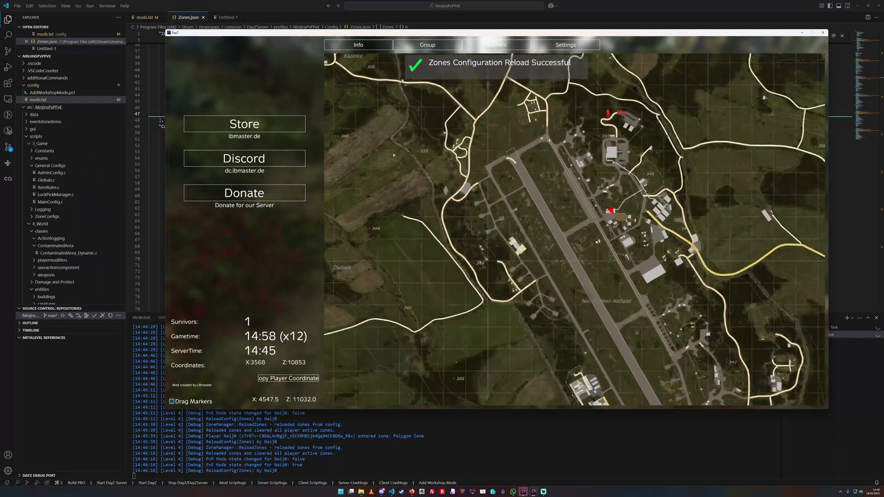
{"action": "scroll", "coordinate": [434, 143], "scroll_direction": "down", "scroll_amount": 5}
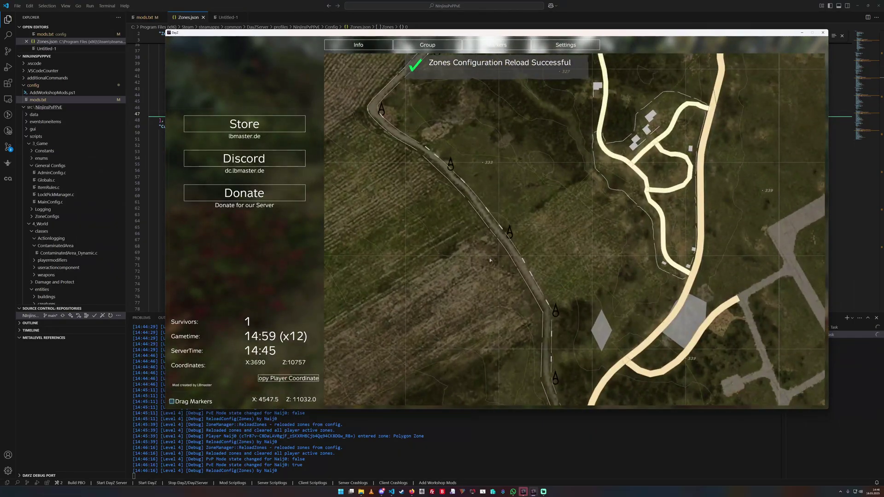
{"action": "scroll", "coordinate": [397, 167], "scroll_direction": "down", "scroll_amount": 2}
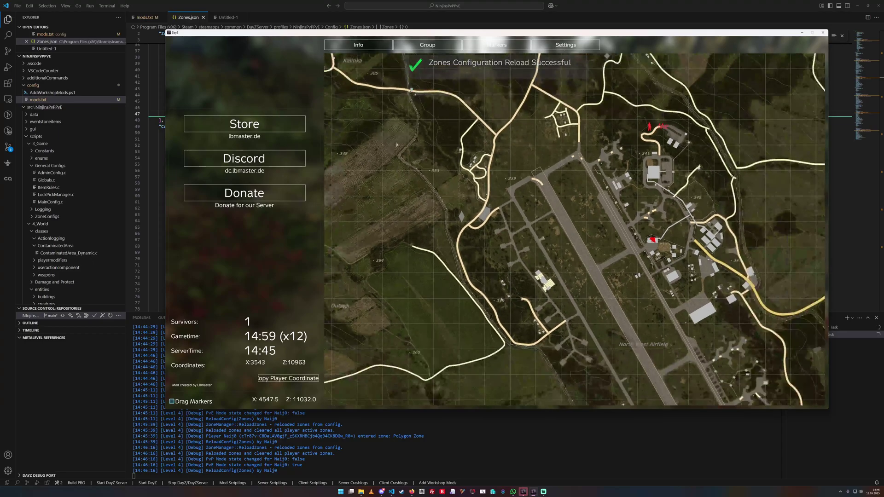
{"action": "left_click_drag", "start_coordinate": [397, 169], "coordinate": [450, 276]}
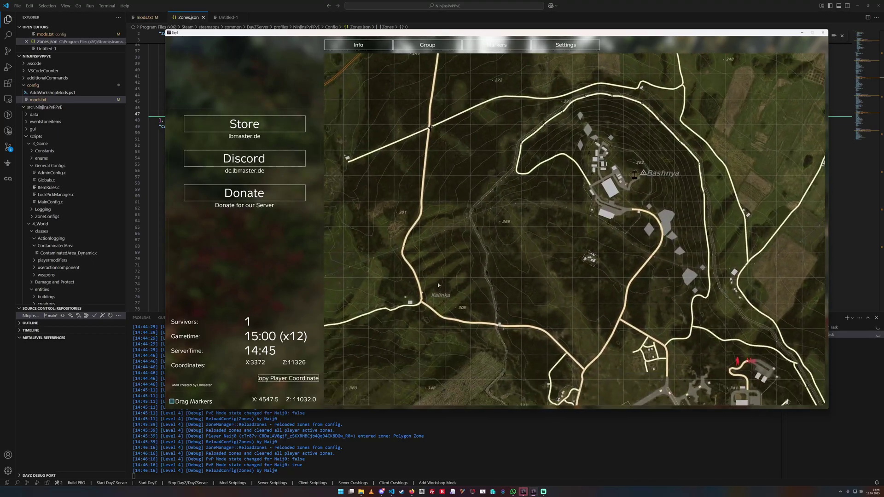
{"action": "scroll", "coordinate": [512, 177], "scroll_direction": "up", "scroll_amount": 3}
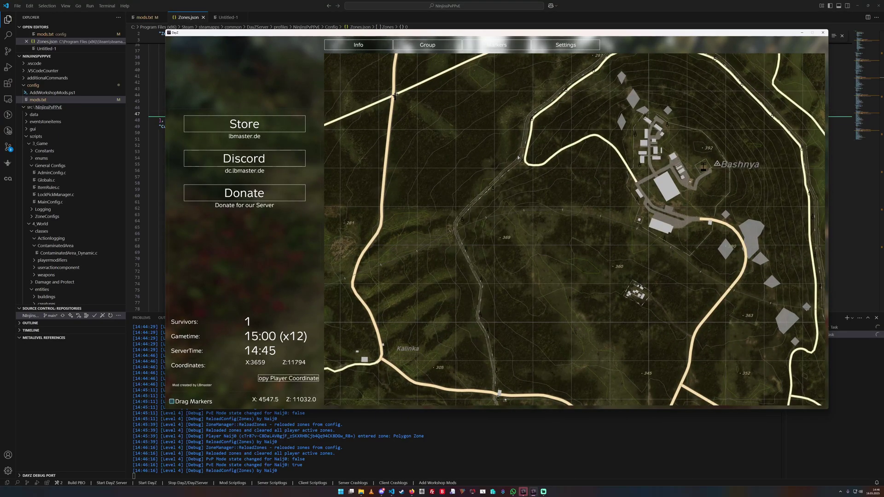
{"action": "double_click", "coordinate": [518, 157]}
{"action": "left_click", "coordinate": [472, 251]}
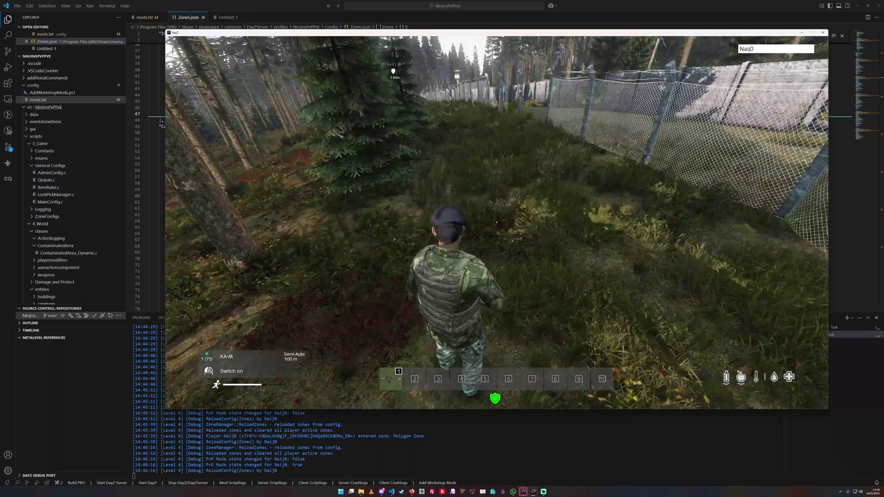
{"action": "key", "text": "y"}
{"action": "left_click", "coordinate": [537, 93]}
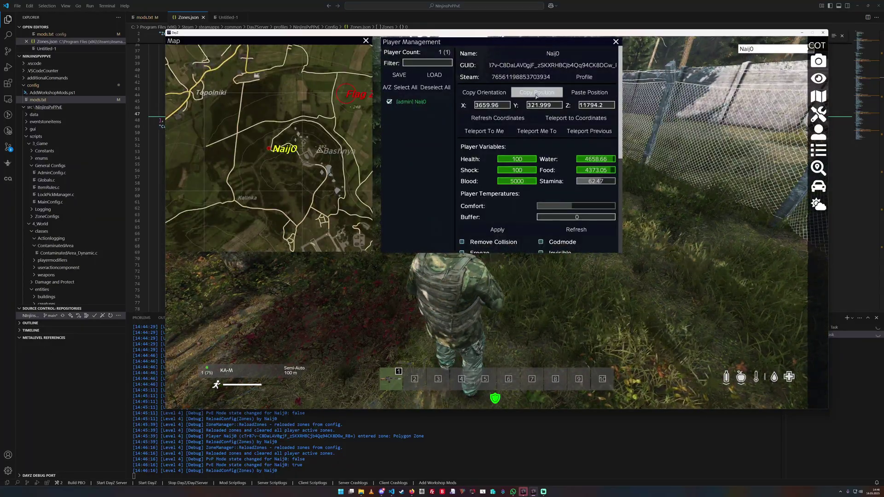
Switch to Visual Studio Code and replace the untitled file's contents with the copied position 3659.96, 321.999, 11794.2
{"action": "left_click_drag", "start_coordinate": [434, 442], "coordinate": [437, 436]}
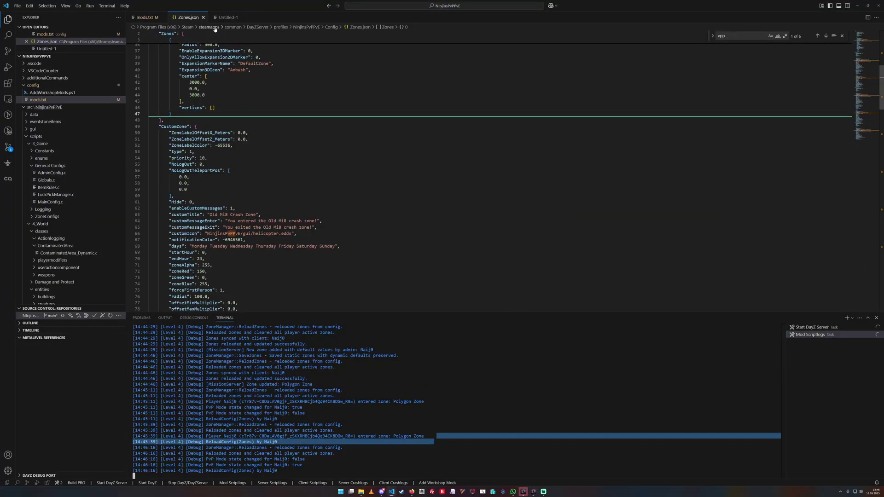
{"action": "left_click", "coordinate": [226, 17]}
{"action": "key", "text": "ctrl+a"}
{"action": "key", "text": "ctrl+v"}
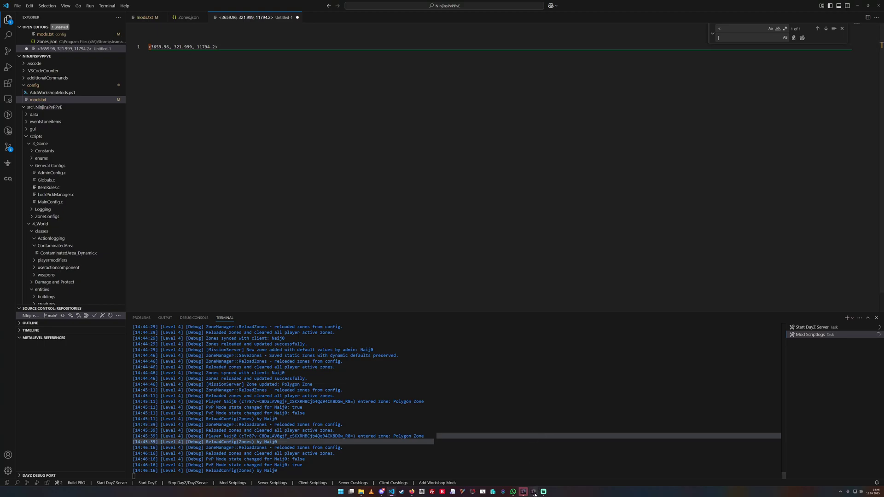
Teleport the player in DayZ to the grey line's bend southwest of the first point and append position 3492.52, 325.401, 11618.5 to the untitled file
{"action": "key", "text": "alt+Tab"}
{"action": "scroll", "coordinate": [260, 160], "scroll_direction": "up", "scroll_amount": 5}
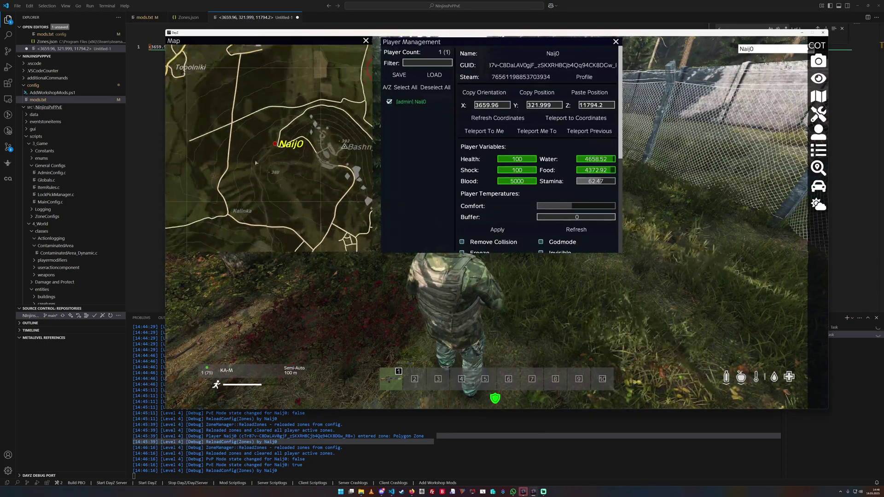
{"action": "scroll", "coordinate": [261, 160], "scroll_direction": "up", "scroll_amount": 3}
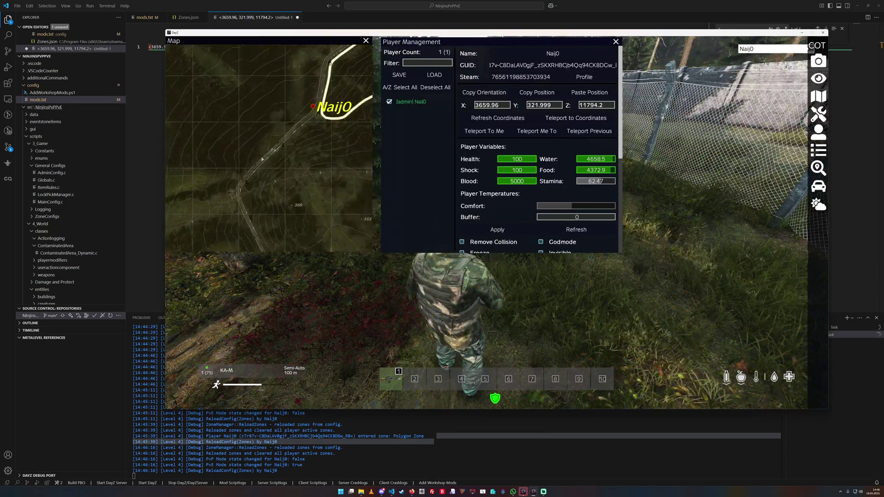
{"action": "double_click", "coordinate": [235, 192]}
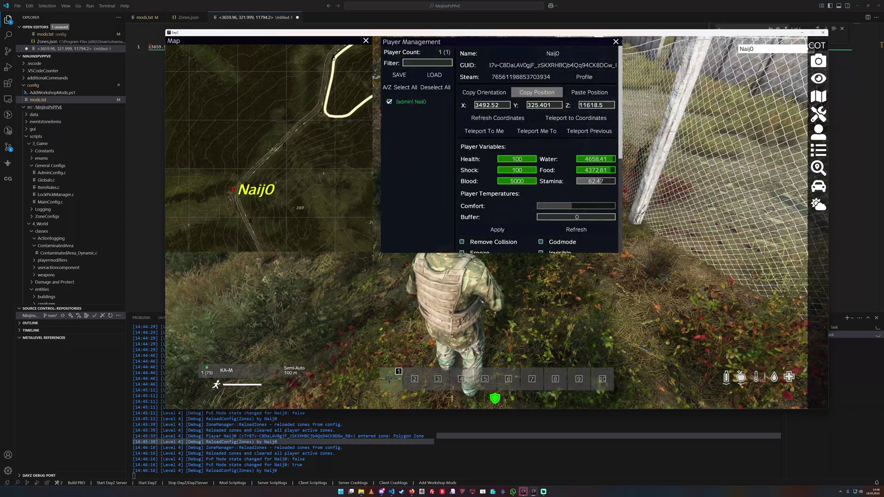
{"action": "key", "text": "alt+Tab"}
{"action": "key", "text": "Return"}
{"action": "key", "text": "ctrl+v"}
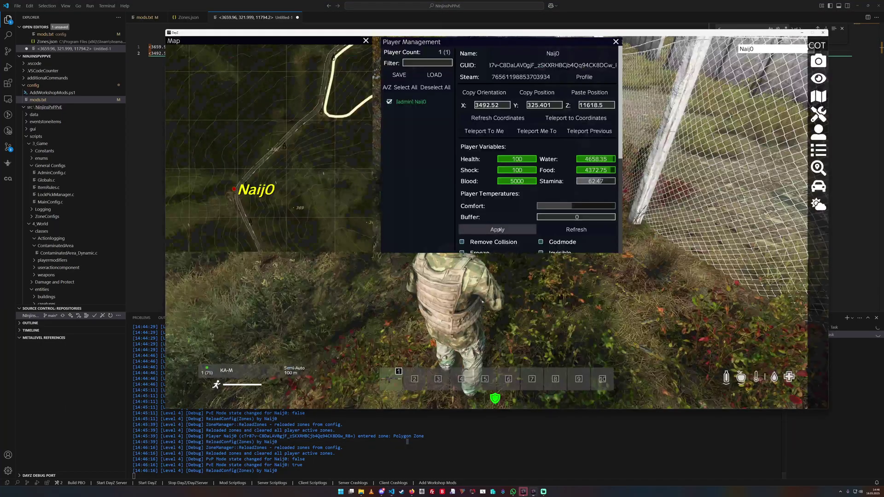
Teleport the player in DayZ farther south along the grey line and append position 3561.44, 335.028, 11452.8 to the untitled file
{"action": "key", "text": "alt+Tab"}
{"action": "mouse_move", "coordinate": [269, 244]}
{"action": "left_mouse_down"}
{"action": "mouse_move", "coordinate": [245, 146]}
{"action": "mouse_move", "coordinate": [262, 94]}
{"action": "left_mouse_up"}
{"action": "double_click", "coordinate": [261, 119]}
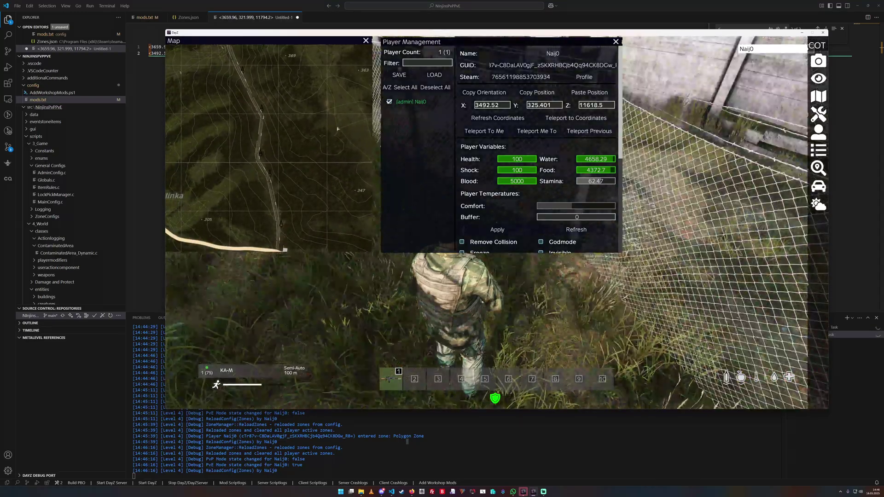
{"action": "left_click", "coordinate": [546, 94]}
{"action": "left_click", "coordinate": [546, 93]}
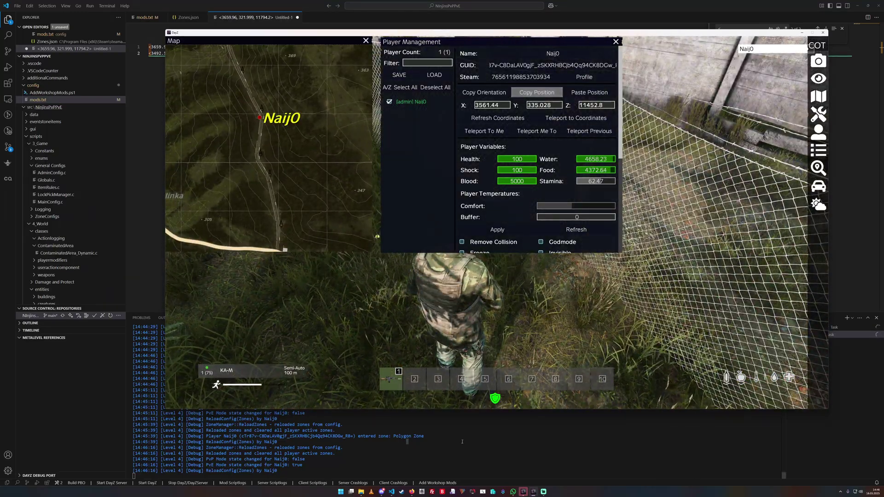
{"action": "key", "text": "alt+Tab"}
{"action": "key", "text": "Return"}
{"action": "key", "text": "ctrl+v"}
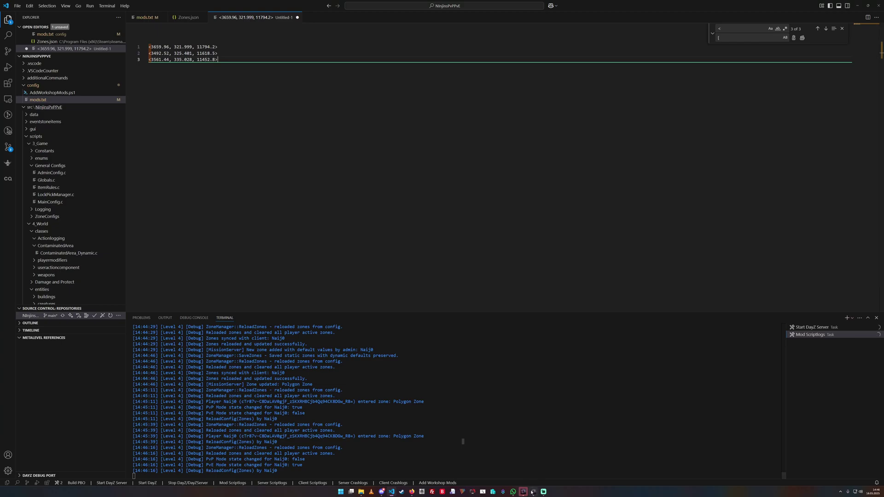
Teleport the player in DayZ to the line's next bend and append position 3550.08, 328.998, 11372.3 to the untitled file
{"action": "key", "text": "alt+Tab"}
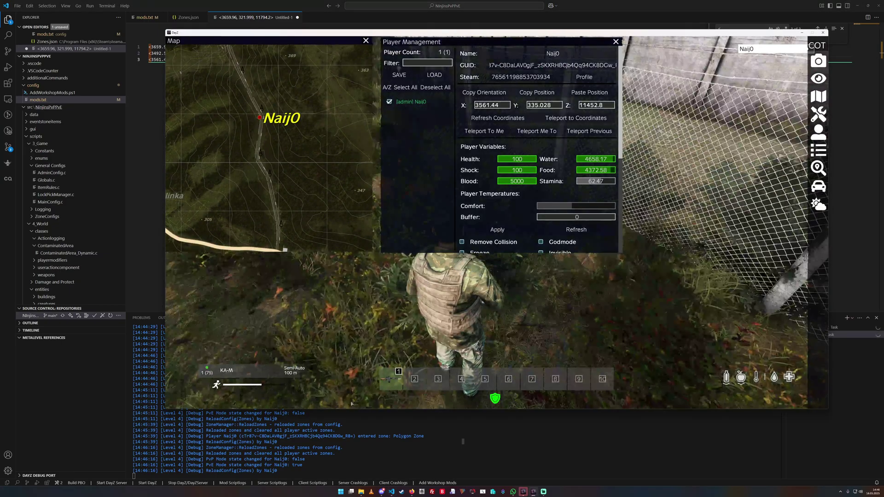
{"action": "left_click", "coordinate": [549, 92]}
{"action": "key", "text": "alt+Tab"}
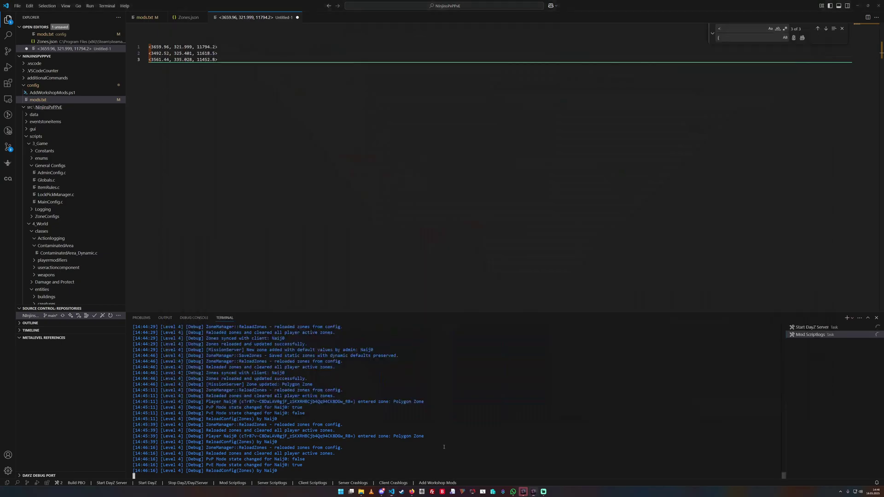
{"action": "key", "text": "Return"}
{"action": "key", "text": "ctrl+v"}
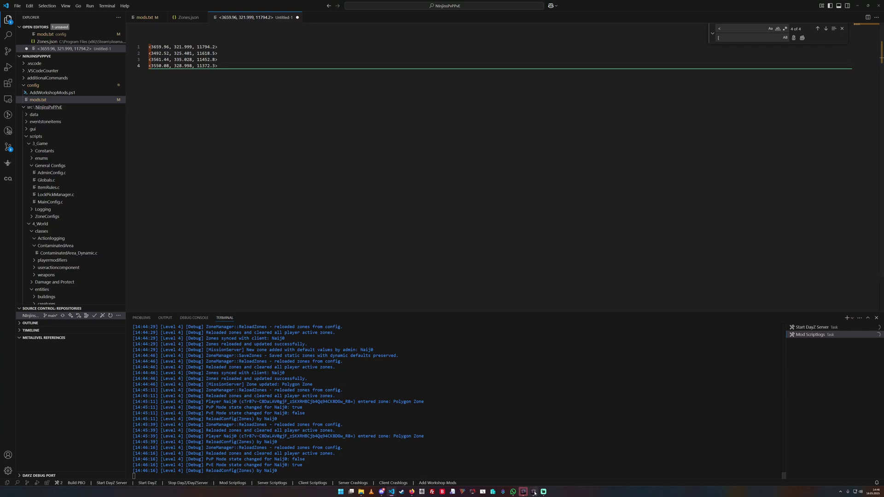
Teleport the player in DayZ to the road crossing east of Kalinka, append position 3591.25, 315.254, 11172.8 to the untitled file and return to DayZ
{"action": "key", "text": "alt+Tab"}
{"action": "left_click_drag", "start_coordinate": [253, 155], "coordinate": [251, 110]}
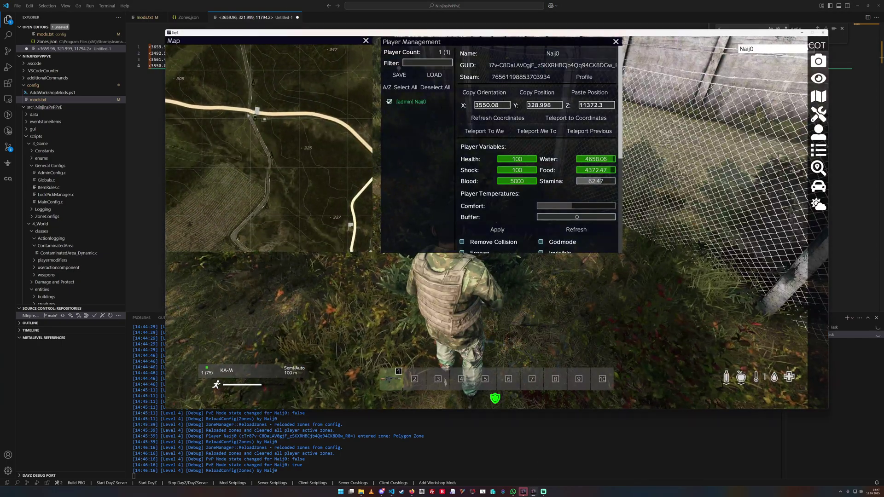
{"action": "double_click", "coordinate": [247, 114]}
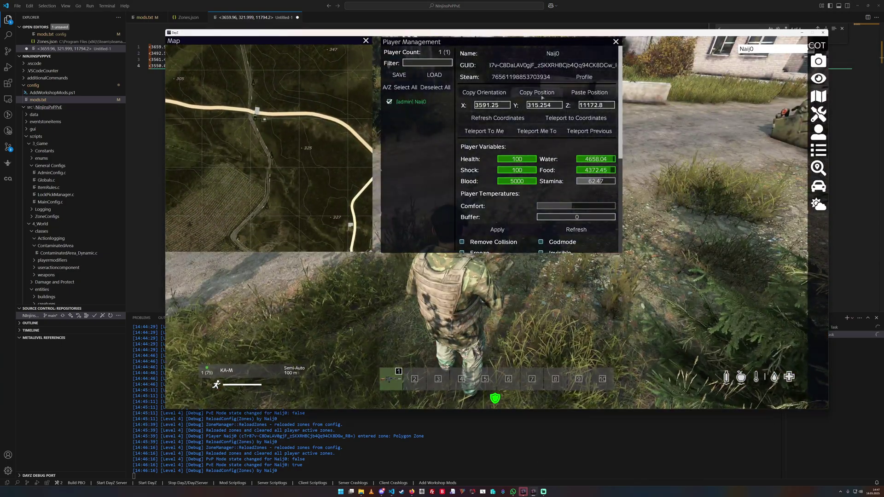
{"action": "left_click", "coordinate": [542, 93]}
{"action": "key", "text": "alt+Tab"}
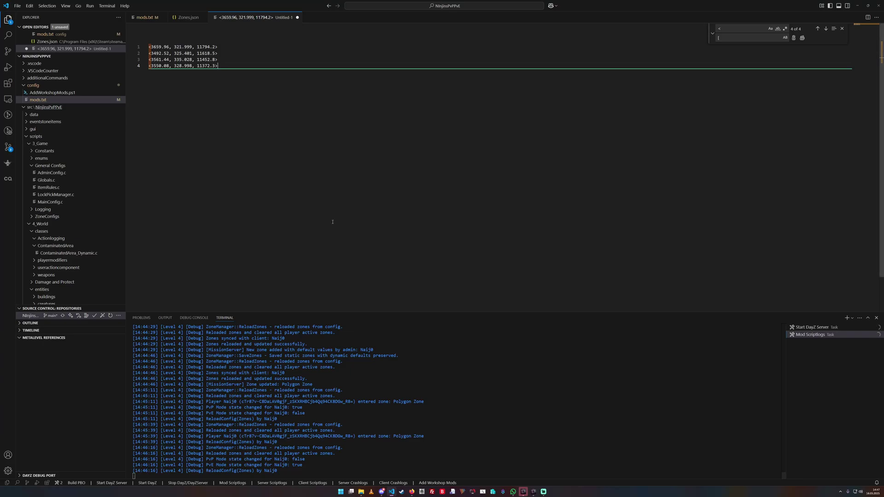
{"action": "key", "text": "Return"}
{"action": "key", "text": "ctrl+v"}
{"action": "key", "text": "alt+Tab"}
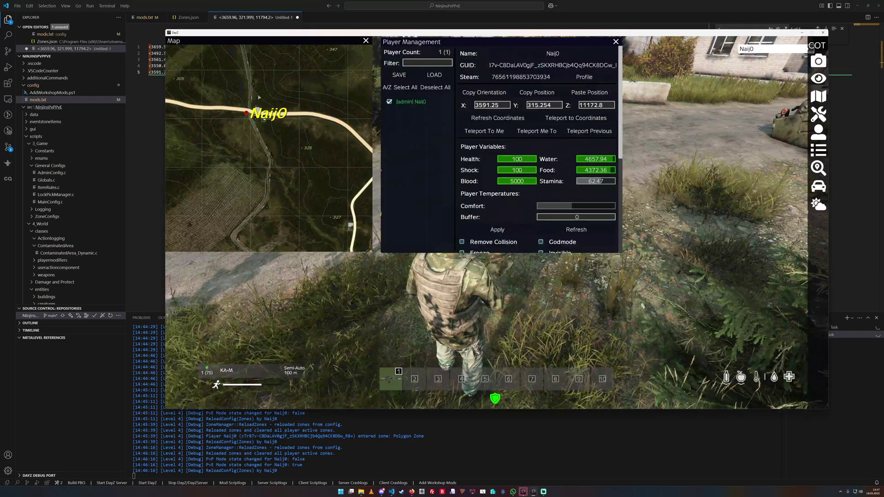
Teleport the player in DayZ southeast of the road crossing along the grey line and append position 3634.01, 315.067, 11078 to the untitled file
{"action": "double_click", "coordinate": [268, 88]}
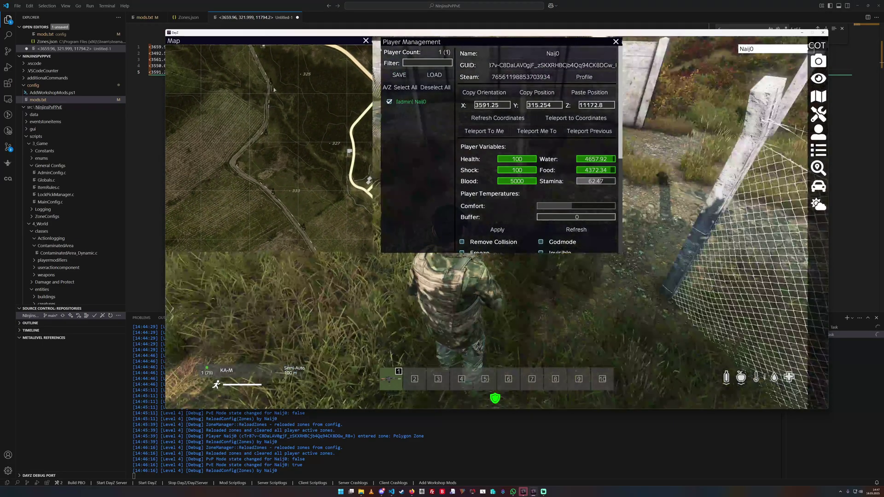
{"action": "left_click", "coordinate": [537, 93]}
{"action": "key", "text": "alt+Tab"}
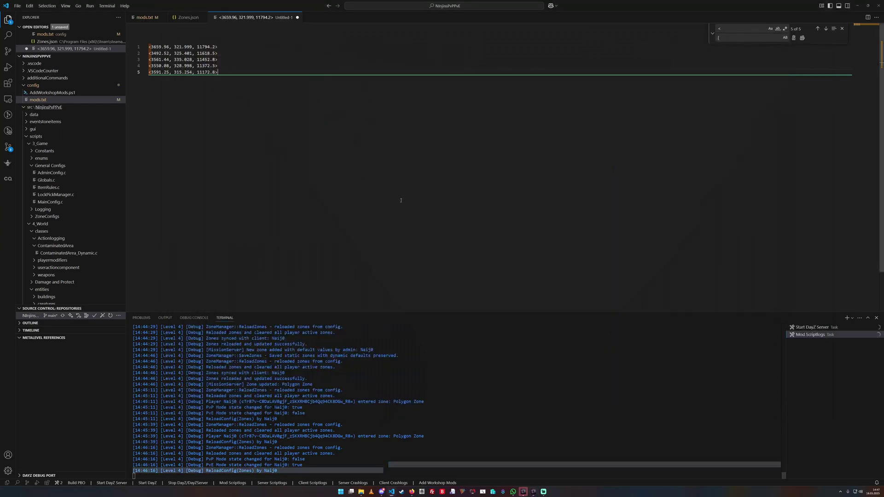
{"action": "key", "text": "Return"}
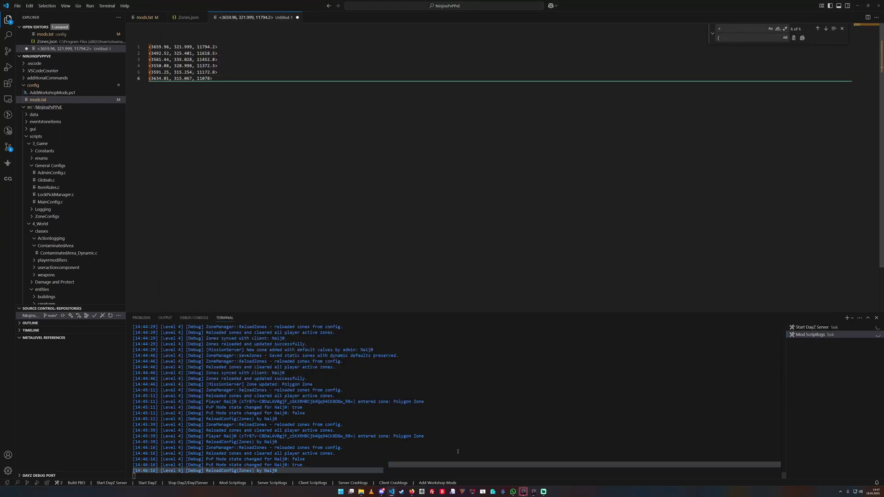
{"action": "key", "text": "alt+Tab"}
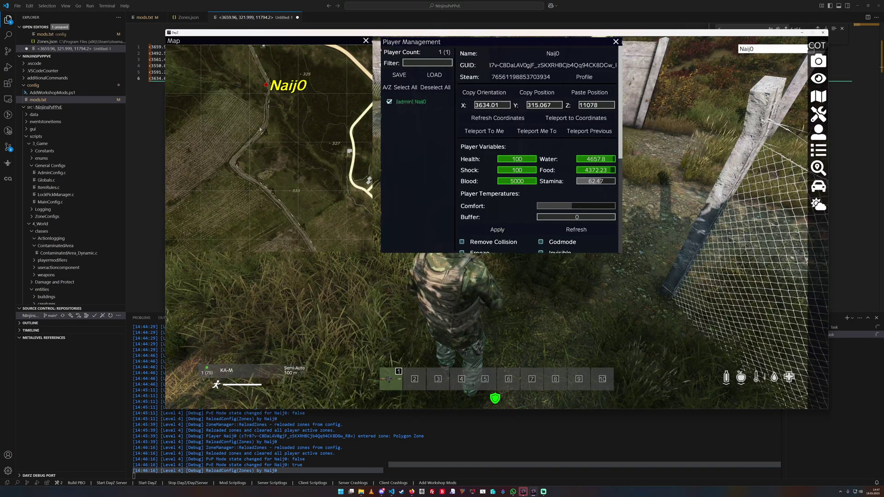
Teleport the player in DayZ farther south along the grey line and append position 3621.78, 319.765, 10990.1 to the untitled file
{"action": "double_click", "coordinate": [262, 129]}
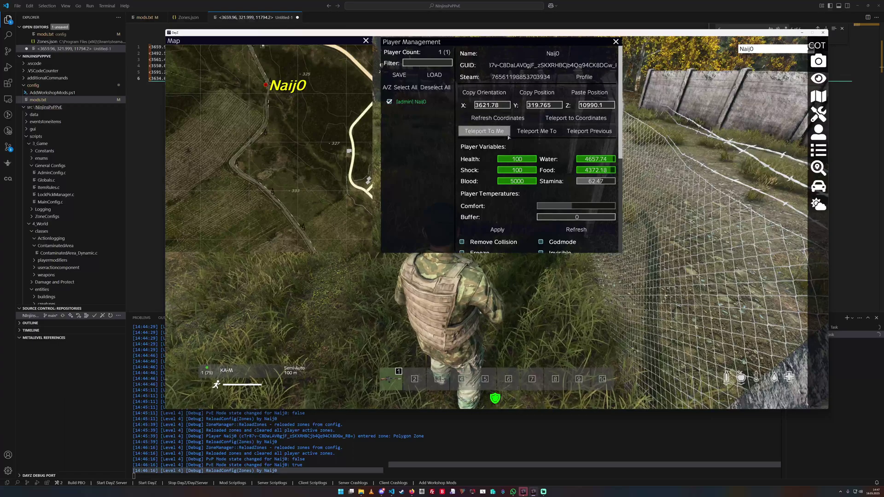
{"action": "left_click", "coordinate": [537, 93]}
{"action": "key", "text": "alt+Tab"}
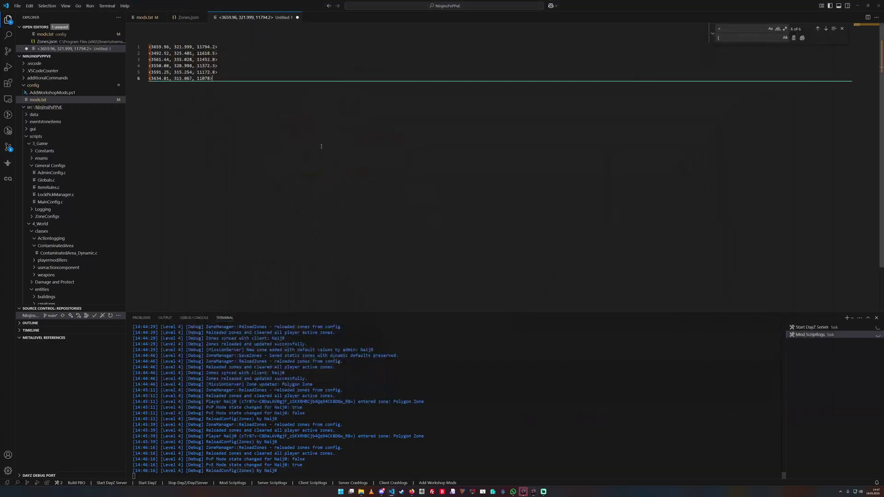
{"action": "key", "text": "Return"}
{"action": "key", "text": "ctrl+v"}
{"action": "key", "text": "alt+Tab"}
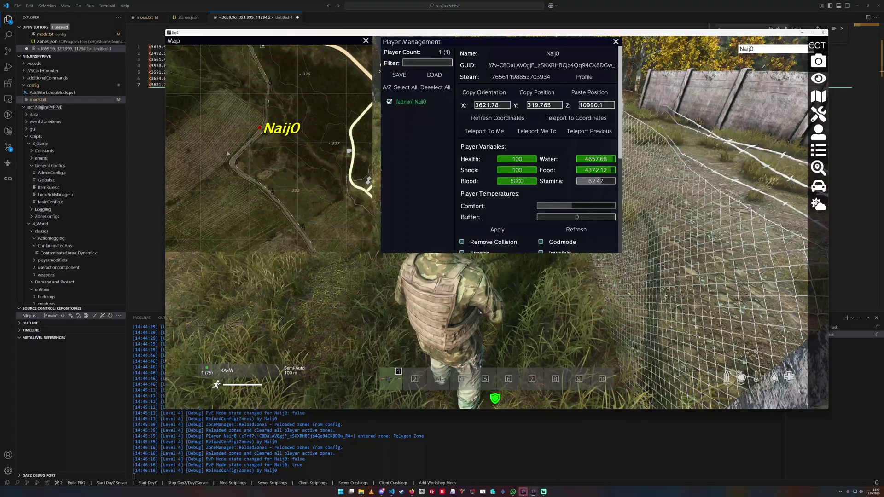
Teleport the player in DayZ to the grey line's bend to the southwest and append position 3557.86, 328.944, 10922.1 to the untitled file
{"action": "double_click", "coordinate": [230, 163]}
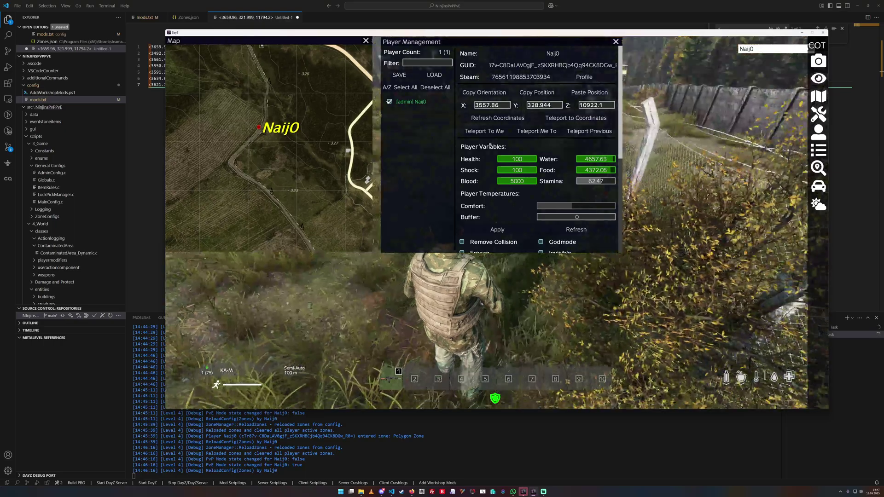
{"action": "left_click", "coordinate": [537, 93]}
{"action": "left_click", "coordinate": [467, 431]}
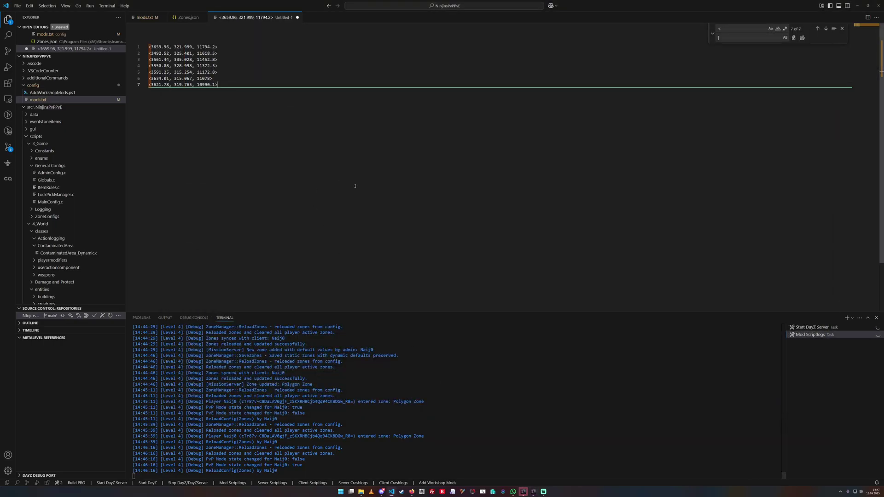
{"action": "key", "text": "Return"}
{"action": "key", "text": "ctrl+v"}
{"action": "key", "text": "alt+Tab"}
Teleport the player in DayZ slightly south of the last point and append position 3560.36, 329.113, 10907.6 to the untitled file
{"action": "scroll", "coordinate": [215, 76], "scroll_direction": "down", "scroll_amount": 3}
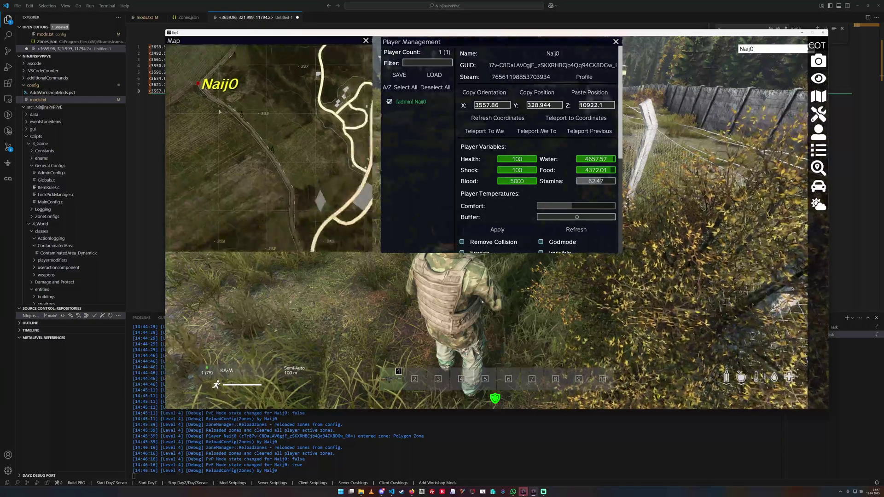
{"action": "scroll", "coordinate": [216, 85], "scroll_direction": "up", "scroll_amount": 3}
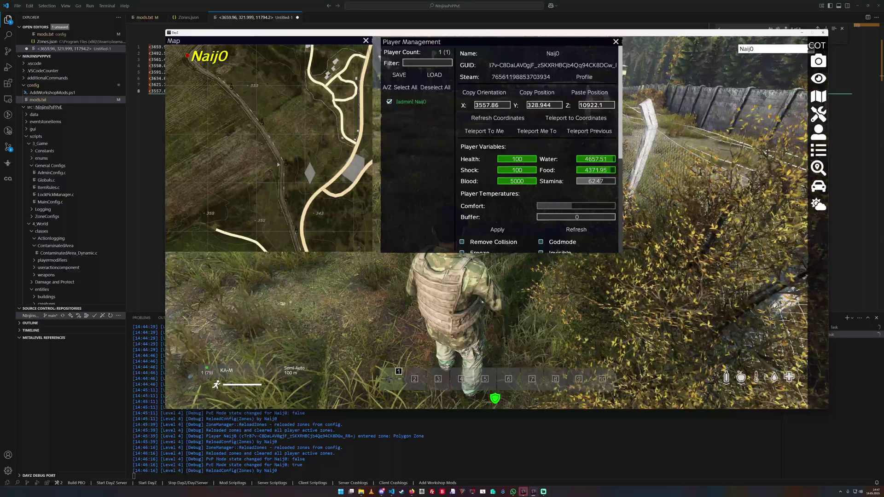
{"action": "double_click", "coordinate": [189, 65]}
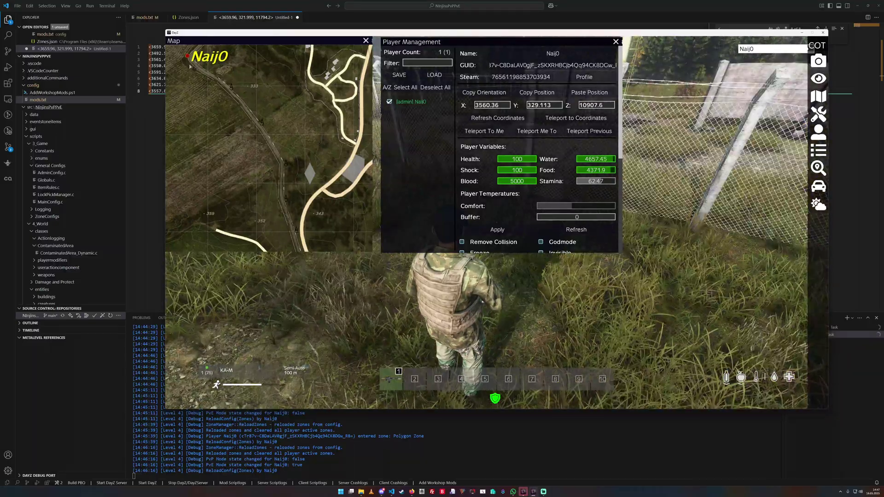
{"action": "left_click", "coordinate": [525, 92]}
{"action": "key", "text": "alt+Tab"}
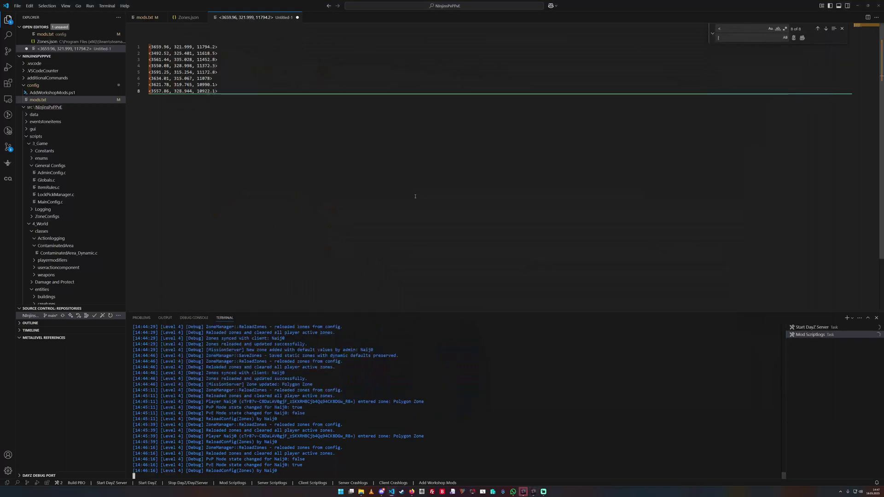
{"action": "key", "text": "Return"}
{"action": "key", "text": "ctrl+v"}
{"action": "left_click", "coordinate": [533, 491]}
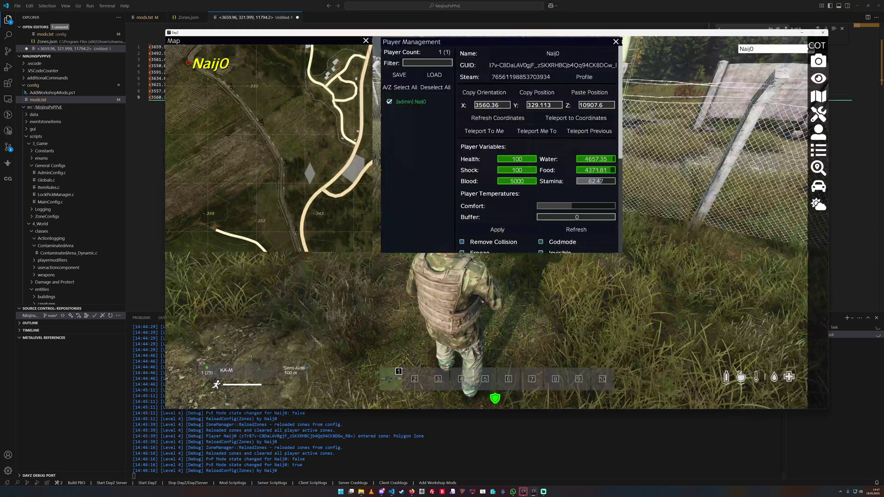
Teleport the player in DayZ southeast to the grey line's next bend and append position 3745.02, 342.708, 10697.9 to the untitled file
{"action": "double_click", "coordinate": [279, 167]}
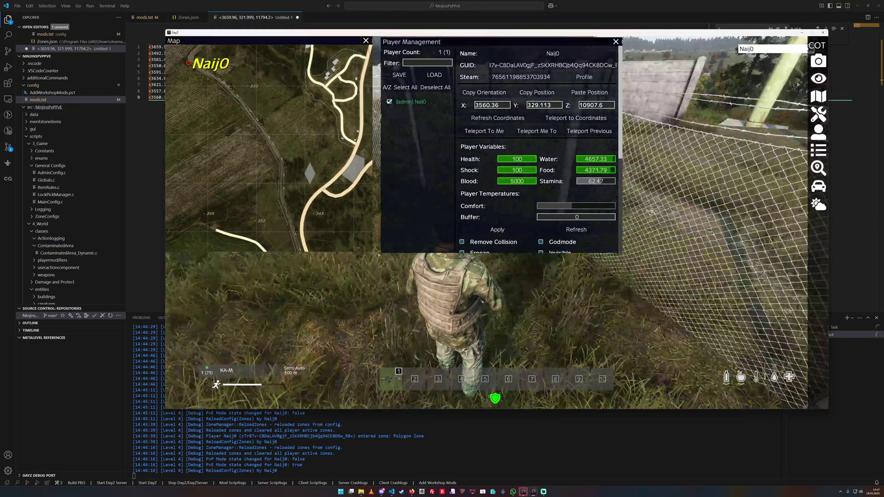
{"action": "left_click", "coordinate": [537, 92]}
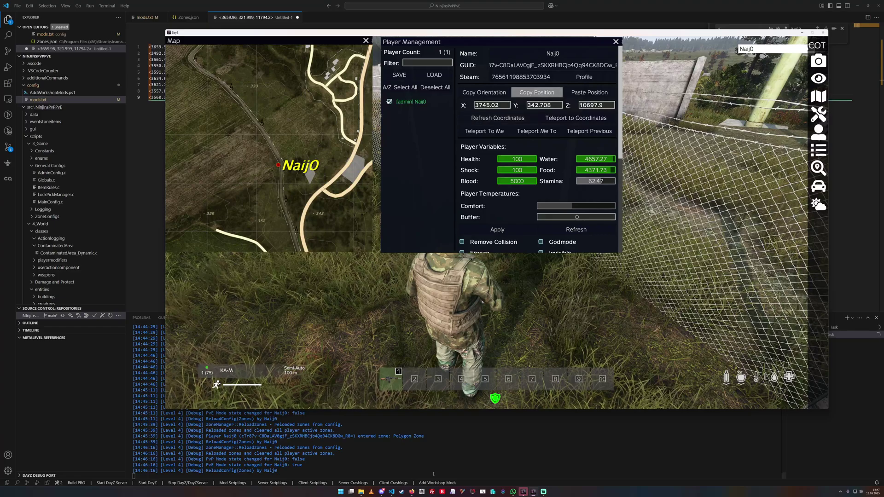
{"action": "key", "text": "alt+Tab"}
{"action": "key", "text": "Return"}
{"action": "key", "text": "ctrl+v"}
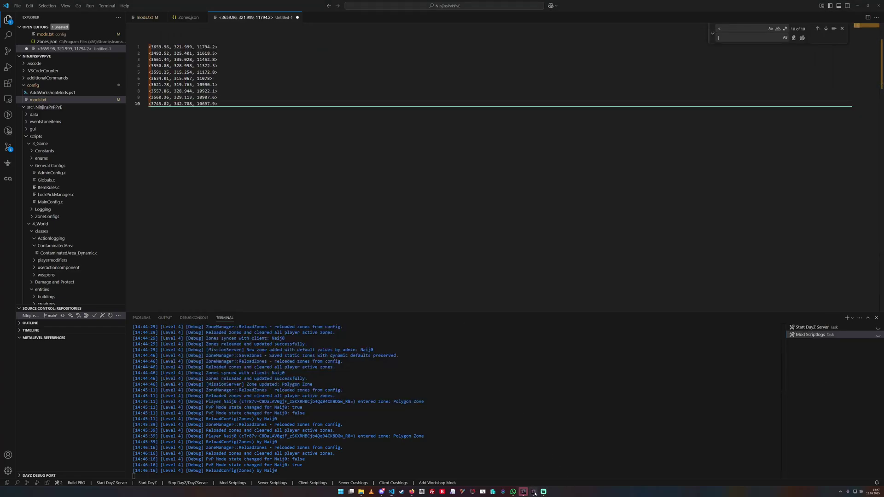
{"action": "key", "text": "alt+Tab"}
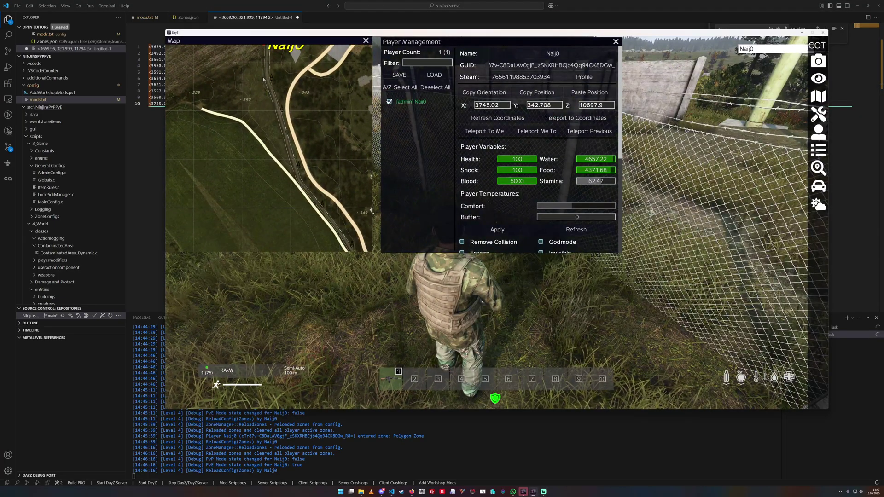
Teleport the player in DayZ a short way south along the grey line and append position 3742.95, 344.468, 10629.5 to the untitled file
{"action": "double_click", "coordinate": [263, 79]}
{"action": "left_click", "coordinate": [537, 92]}
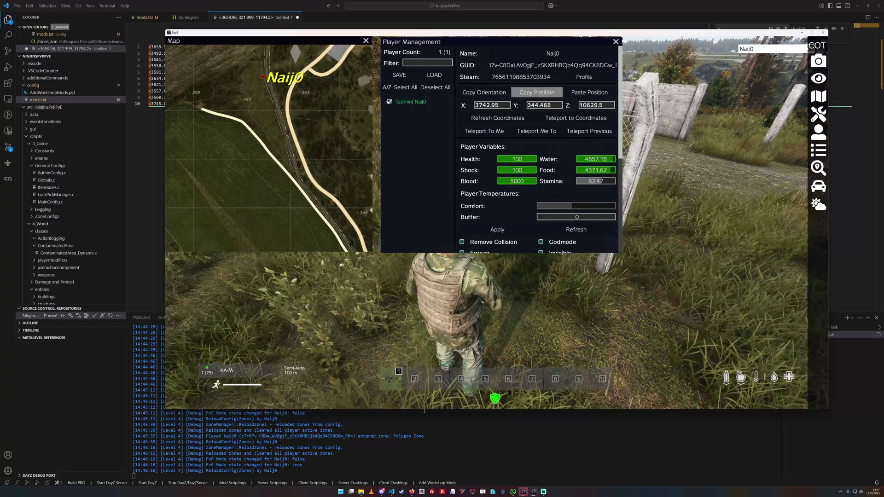
{"action": "key", "text": "alt+Tab"}
{"action": "key", "text": "Return"}
{"action": "key", "text": "ctrl+v"}
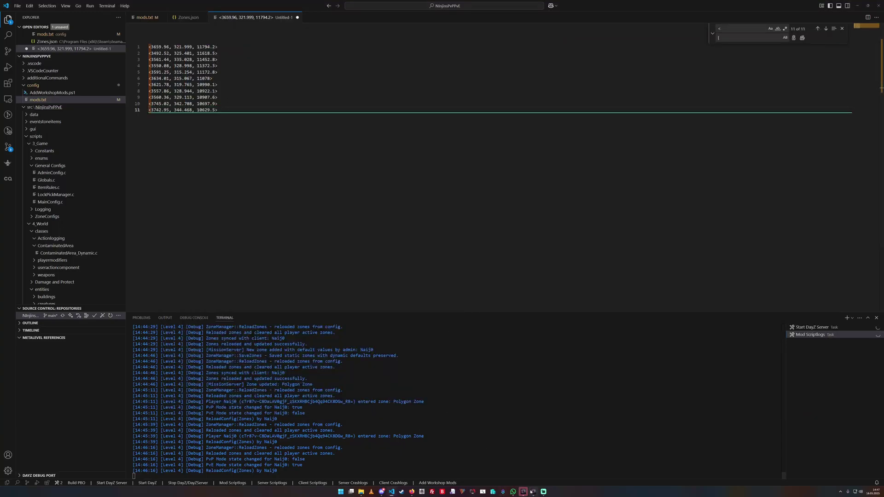
{"action": "left_click", "coordinate": [533, 492]}
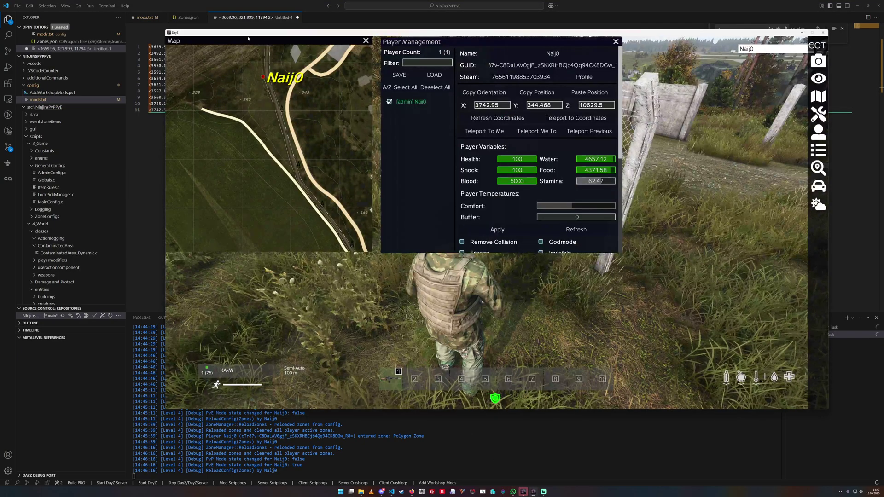
Teleport the player in DayZ to where the grey line meets the pale road and append position 3806.87, 351.67, 10425.4 to the untitled file
{"action": "double_click", "coordinate": [295, 179]}
{"action": "left_click", "coordinate": [525, 94]}
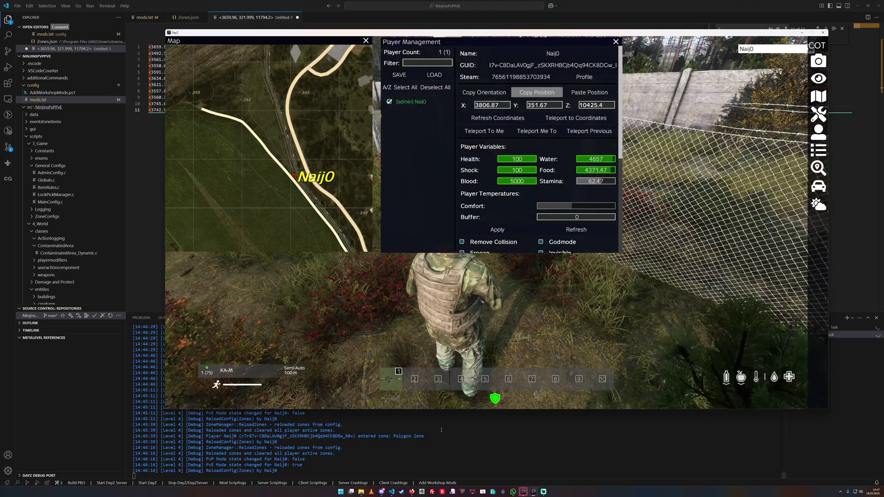
{"action": "left_click", "coordinate": [533, 492]}
{"action": "key", "text": "Return"}
{"action": "key", "text": "ctrl+v"}
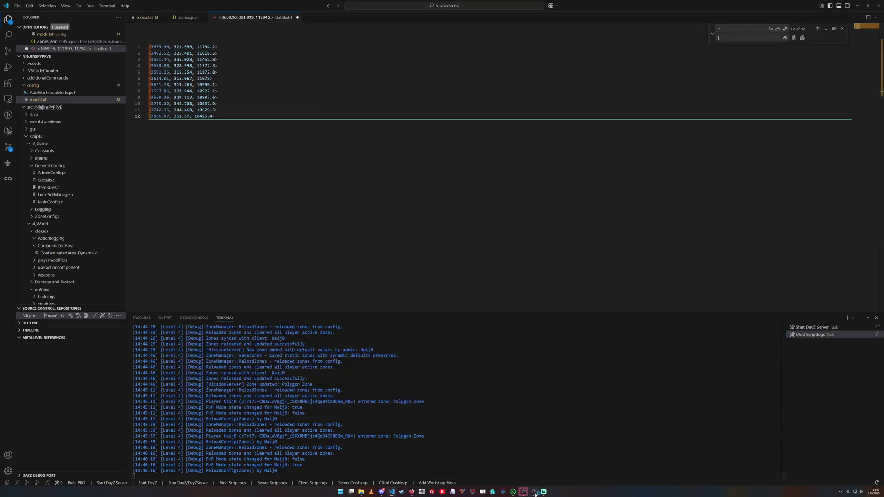
{"action": "left_click", "coordinate": [533, 492]}
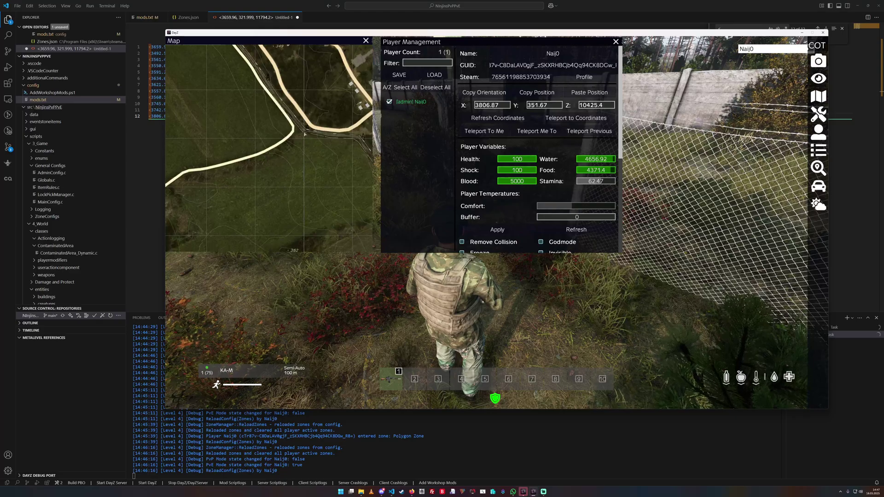
Teleport the player in DayZ beside the pale road's sharp southern bend and append position 3995.34, 346.178, 10174.8 to the untitled file
{"action": "double_click", "coordinate": [304, 133]}
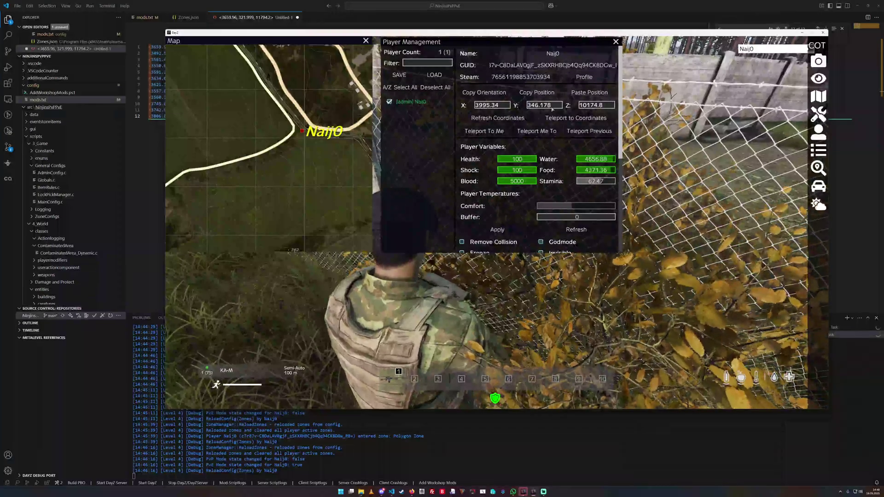
{"action": "left_click", "coordinate": [540, 93]}
{"action": "left_click", "coordinate": [533, 492]}
{"action": "left_click_drag", "start_coordinate": [454, 312], "coordinate": [438, 277]}
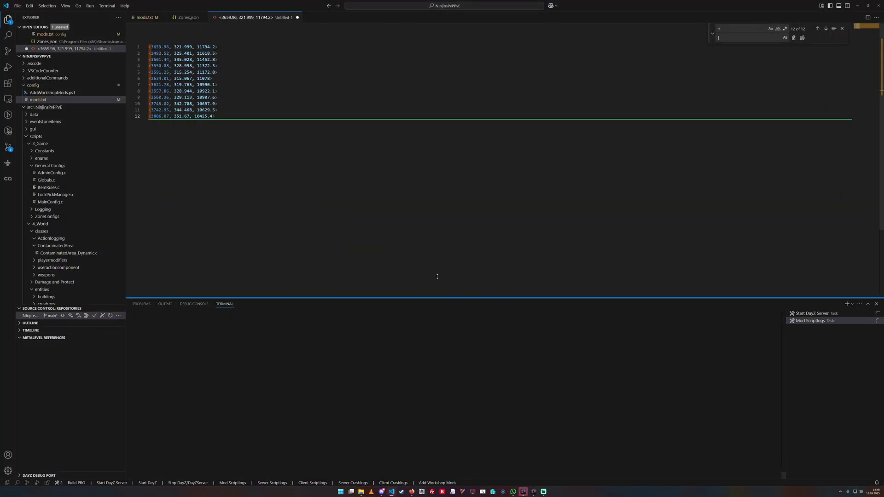
{"action": "key", "text": "Return"}
{"action": "key", "text": "ctrl+v"}
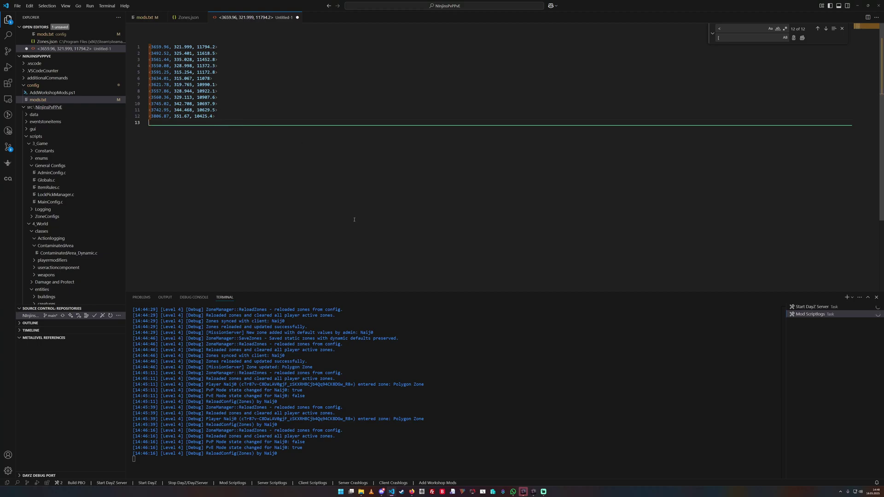
{"action": "left_click", "coordinate": [536, 494]}
{"action": "left_click", "coordinate": [536, 92]}
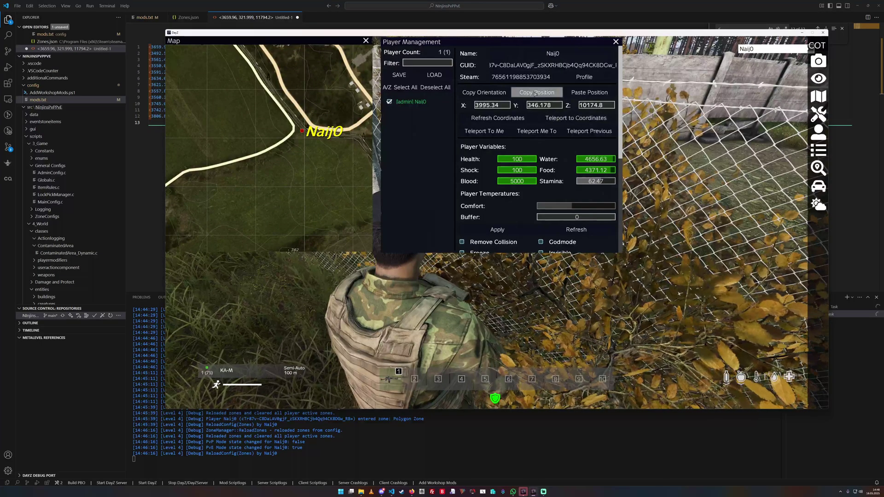
{"action": "left_click", "coordinate": [379, 430]}
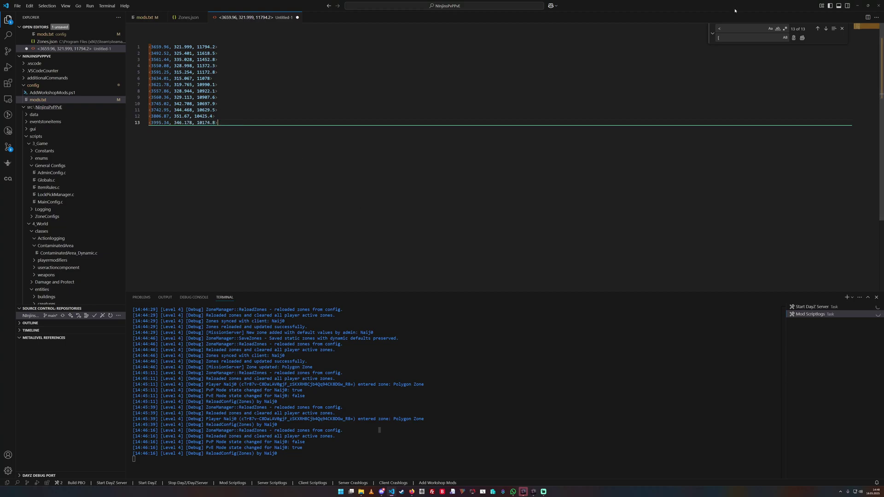
Close the find and replace widget and clear the duplicate coordinates from line 14 of the untitled file
{"action": "left_click", "coordinate": [842, 28]}
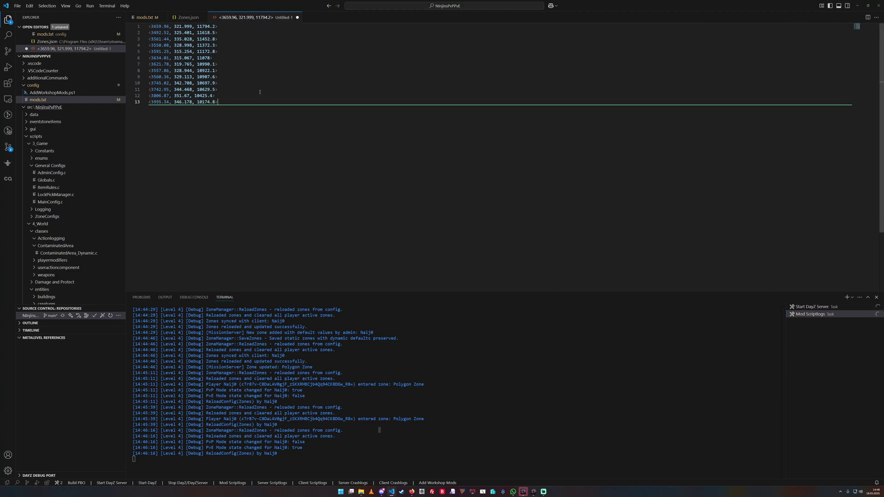
{"action": "key", "text": "Return"}
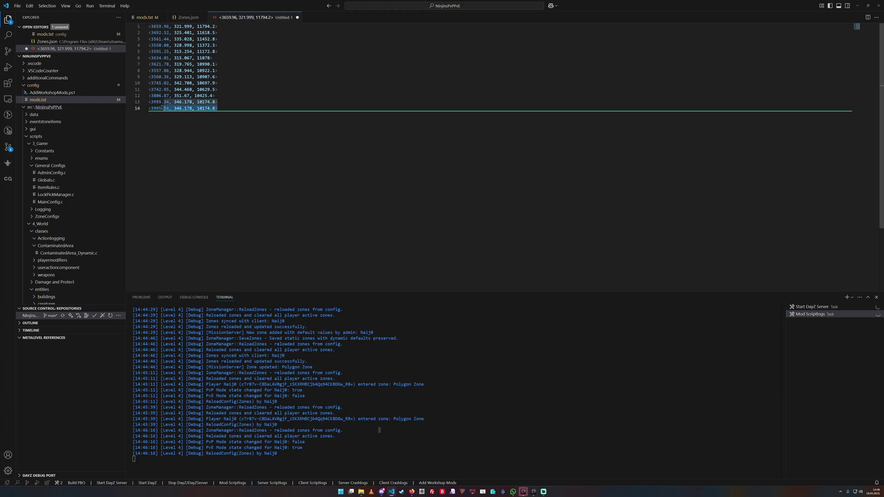
{"action": "key", "text": "ctrl+x"}
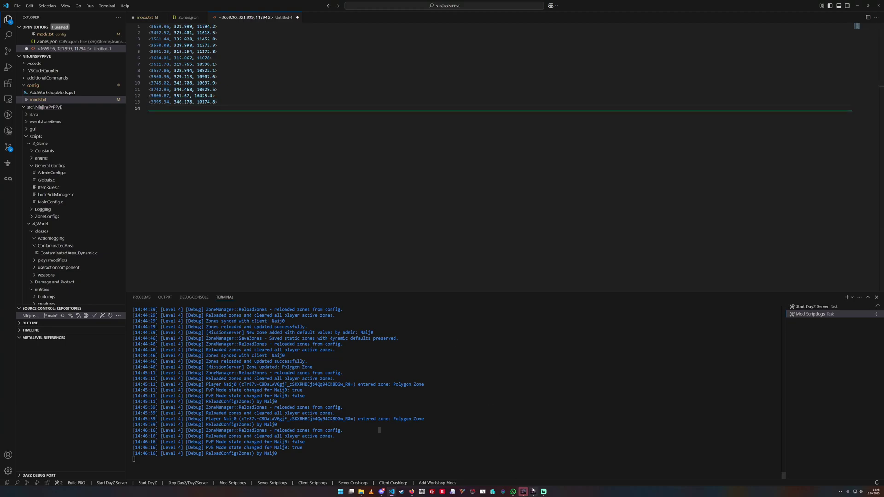
Teleport the player in DayZ slightly northwest beside the pale road's sharp bend and append position 3991.47, 346.238, 10177.9 to the untitled file
{"action": "key", "text": "alt+Tab"}
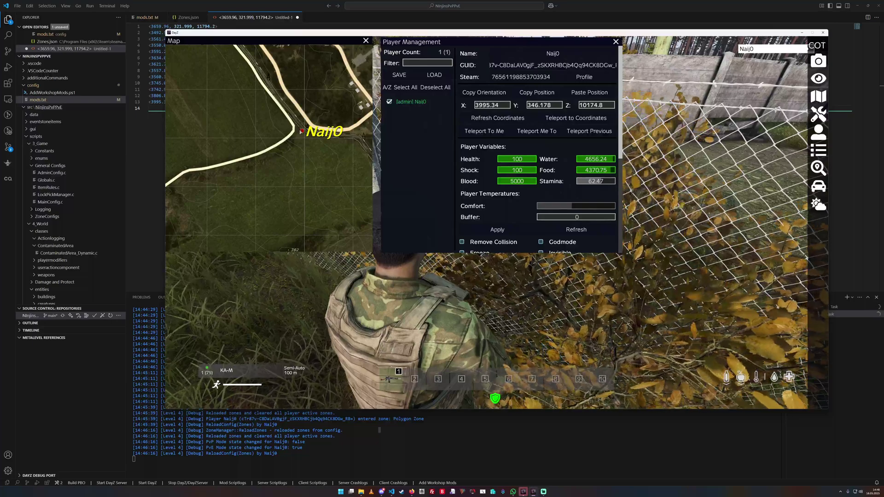
{"action": "double_click", "coordinate": [301, 131]}
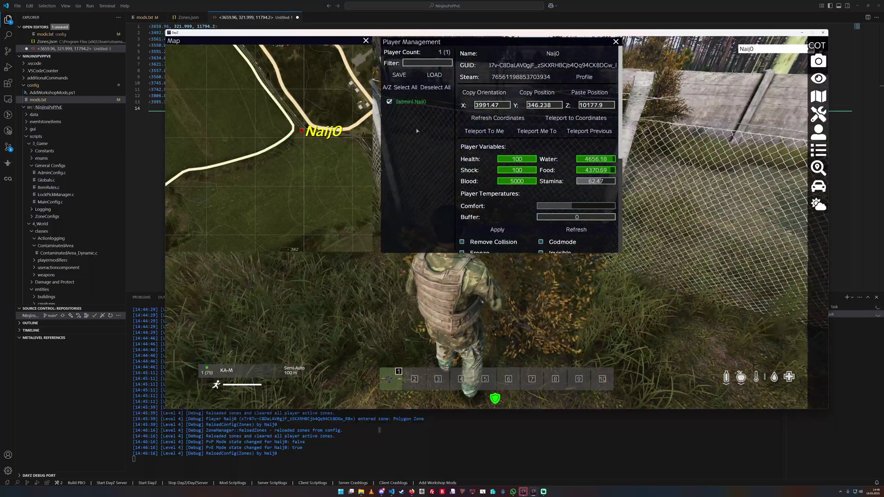
{"action": "left_click", "coordinate": [498, 118]}
{"action": "left_click", "coordinate": [537, 92]}
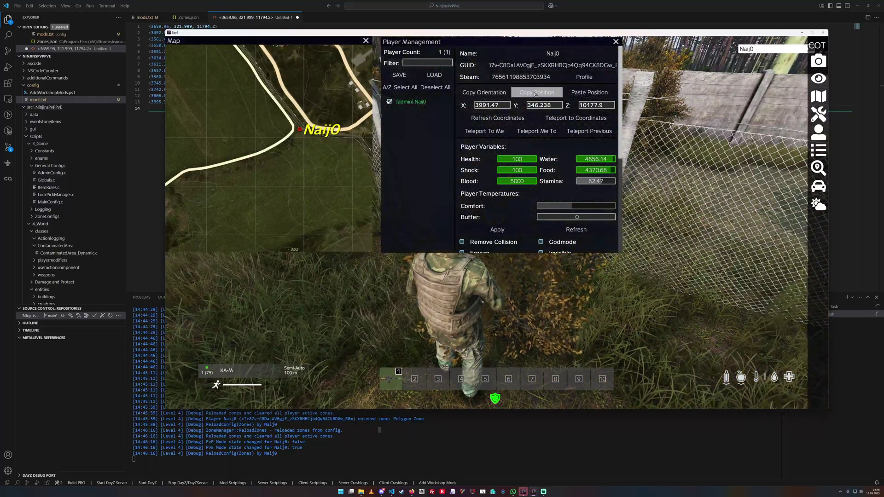
{"action": "key", "text": "alt+Tab"}
{"action": "left_click", "coordinate": [295, 183]}
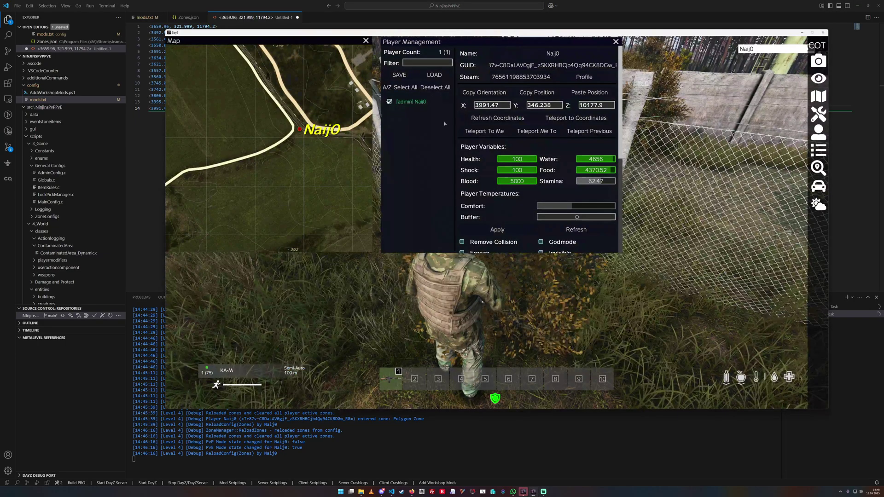
Teleport the player in DayZ east along the grey line and append position 4104.01, 341.663, 10155.8 to the untitled file without the auto-inserted closing tag
{"action": "key", "text": "alt+Tab"}
{"action": "left_click_drag", "start_coordinate": [301, 122], "coordinate": [270, 100]}
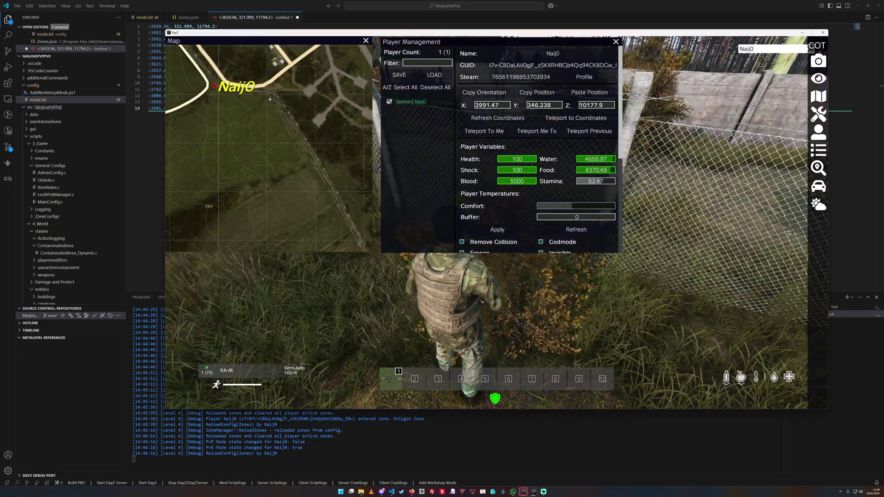
{"action": "double_click", "coordinate": [270, 99]}
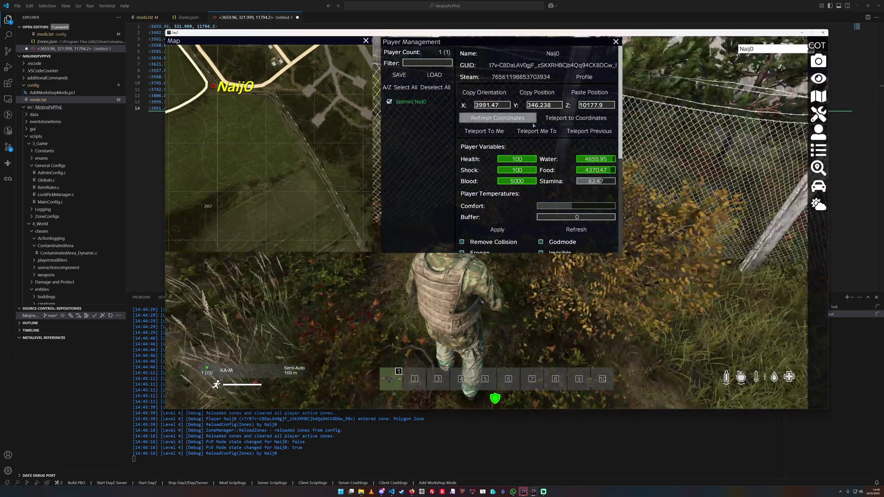
{"action": "left_click", "coordinate": [535, 94]}
{"action": "key", "text": "alt+Tab"}
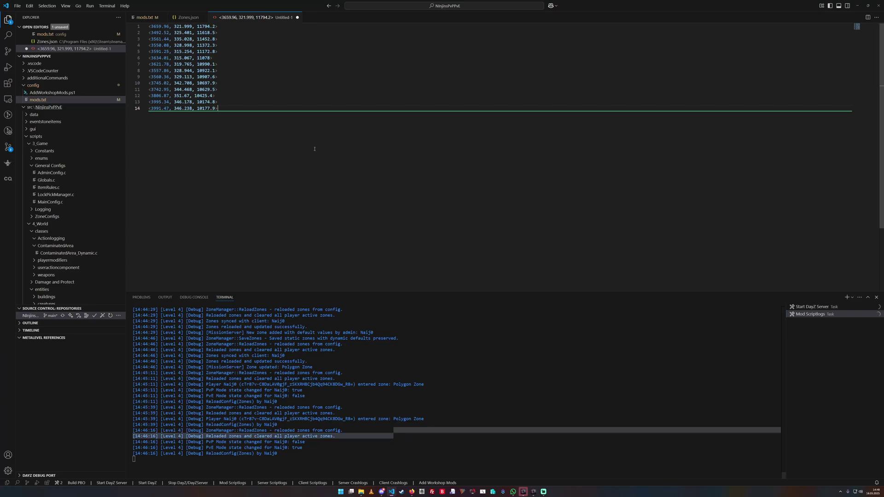
{"action": "key", "text": "Return"}
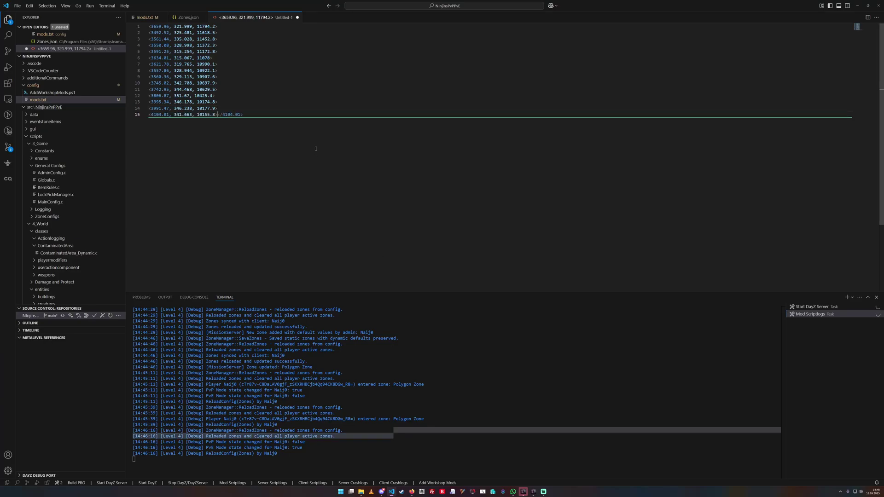
{"action": "left_click_drag", "start_coordinate": [254, 114], "coordinate": [220, 114]}
{"action": "key", "text": "BackSpace"}
Teleport the player in DayZ to the grey line west of the large building complex and append position 4364.06, 335.35, 9707.01 to the untitled file
{"action": "left_click", "coordinate": [533, 492]}
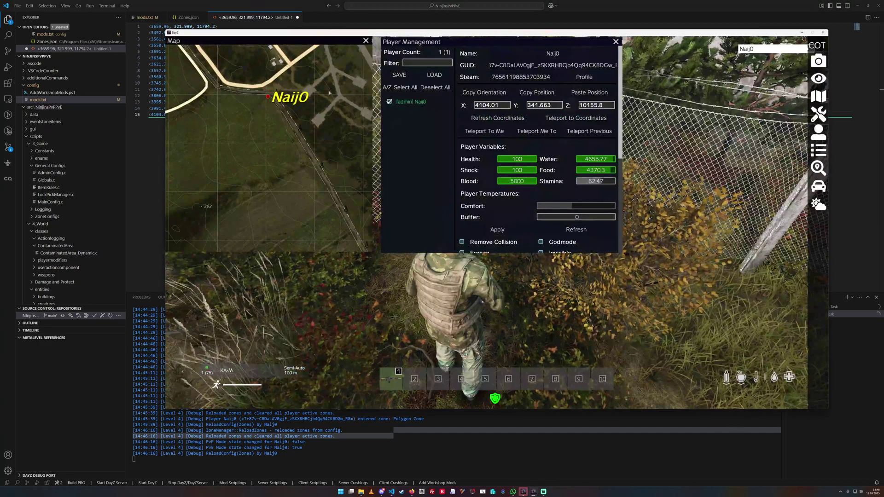
{"action": "left_click_drag", "start_coordinate": [320, 243], "coordinate": [253, 125]}
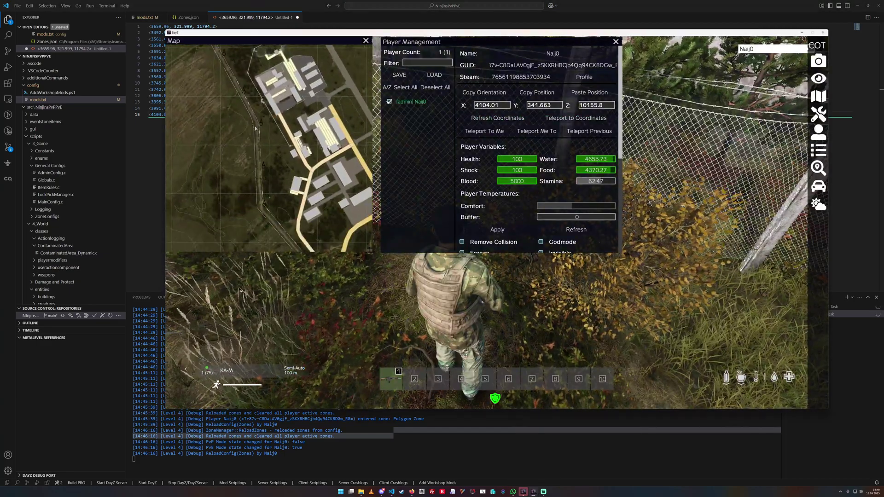
{"action": "double_click", "coordinate": [252, 124]}
{"action": "left_click", "coordinate": [499, 119]}
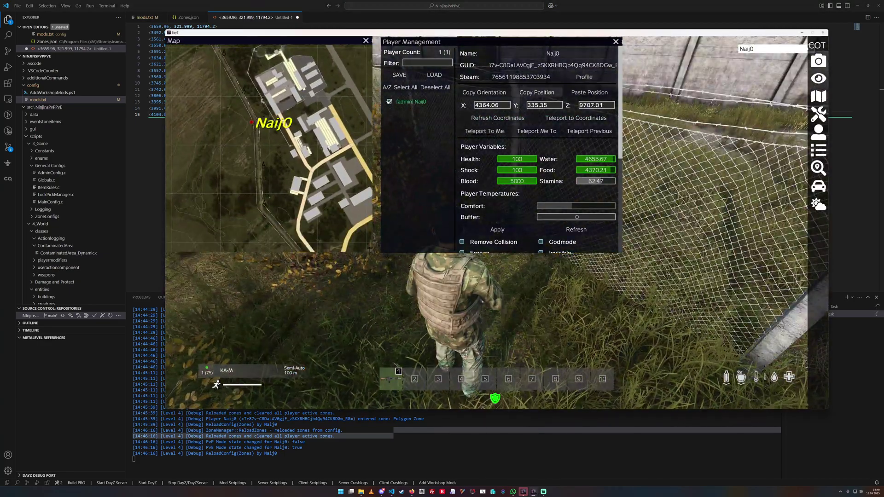
{"action": "left_click", "coordinate": [538, 93]}
{"action": "left_click", "coordinate": [537, 93]}
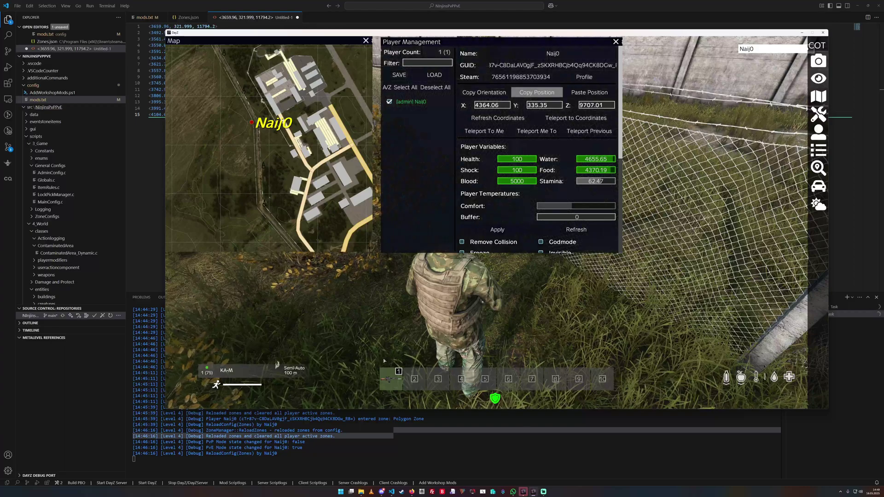
{"action": "left_click_drag", "start_coordinate": [391, 425], "coordinate": [394, 420]}
{"action": "left_click", "coordinate": [251, 125]}
{"action": "key", "text": "Return"}
{"action": "key", "text": "ctrl+v"}
{"action": "type", "text": ">"}
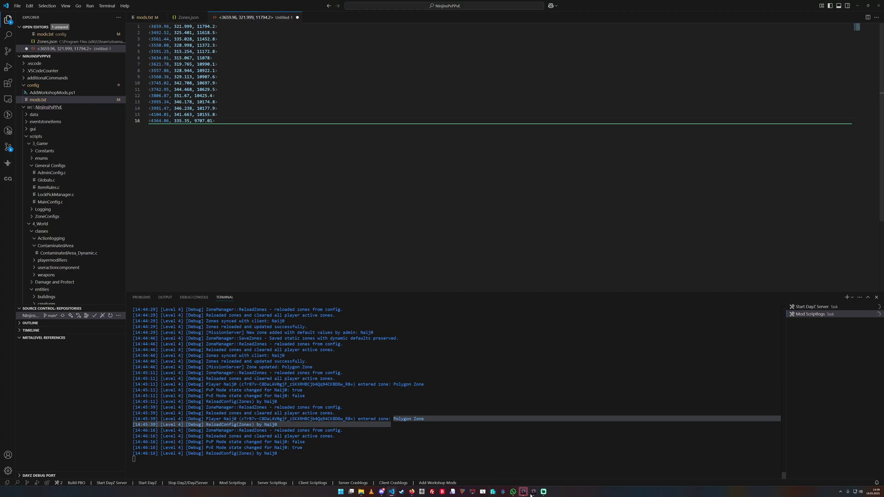
Teleport the player in DayZ farther south along the grey line and append position 4373.08, 338.243, 9531.57 to the untitled file
{"action": "key", "text": "alt+Tab"}
{"action": "left_click_drag", "start_coordinate": [279, 131], "coordinate": [247, 92]}
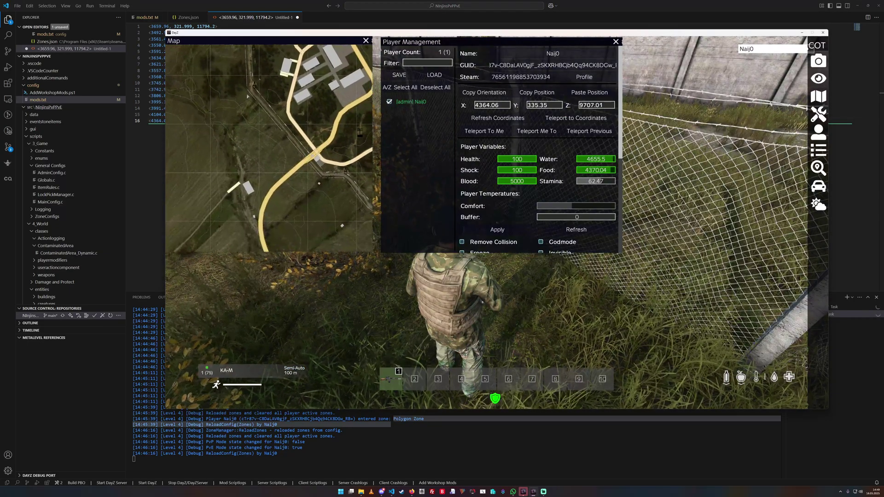
{"action": "double_click", "coordinate": [247, 91]}
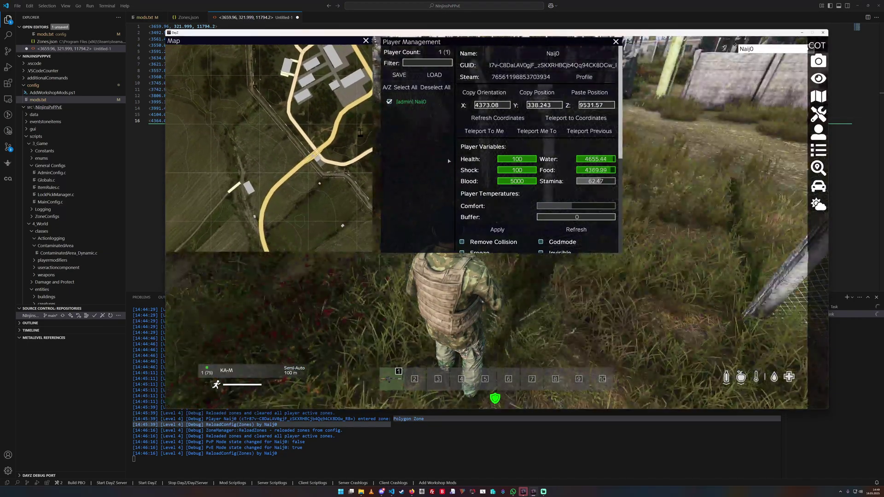
{"action": "left_click", "coordinate": [537, 93]}
{"action": "key", "text": "alt+Tab"}
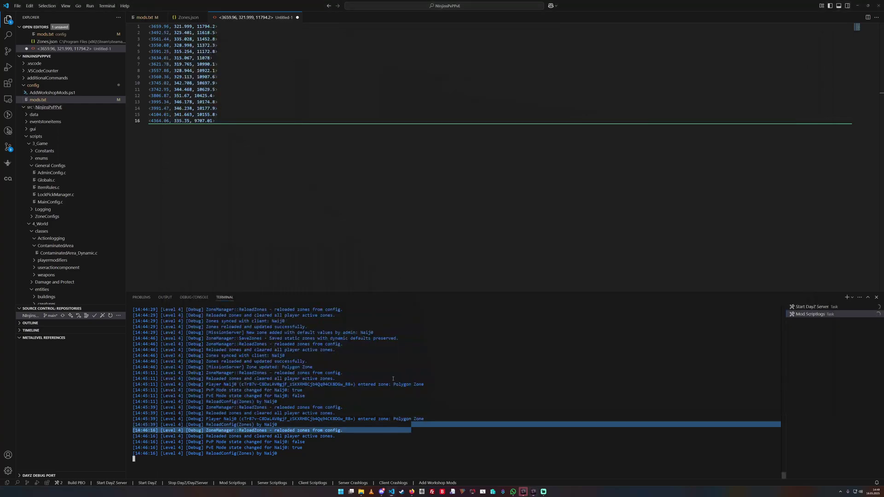
{"action": "key", "text": "Return"}
{"action": "key", "text": "ctrl+v"}
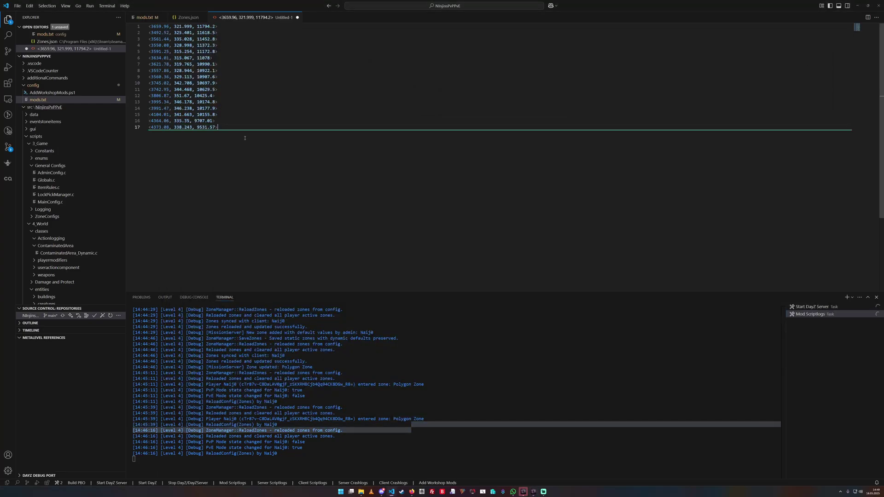
Save the untitled coordinate list to the Desktop as aaa.c
{"action": "key", "text": "ctrl+s"}
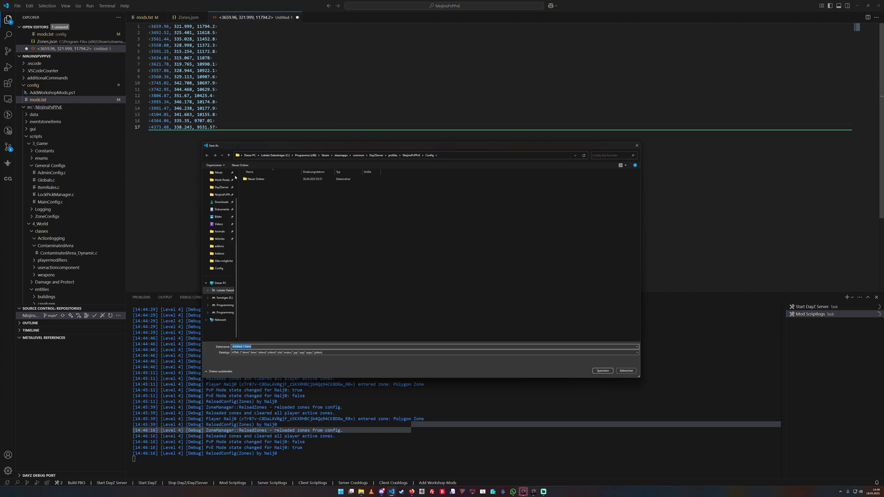
{"action": "scroll", "coordinate": [225, 198], "scroll_direction": "up", "scroll_amount": 2}
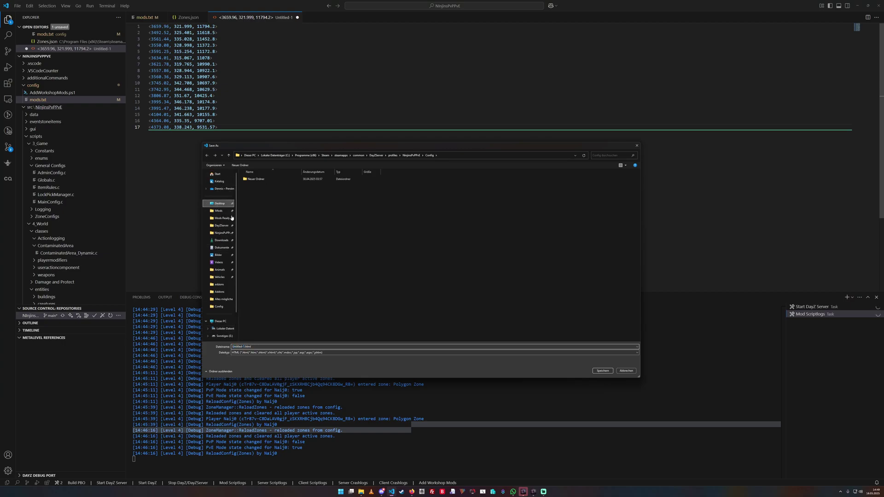
{"action": "left_click", "coordinate": [558, 347]}
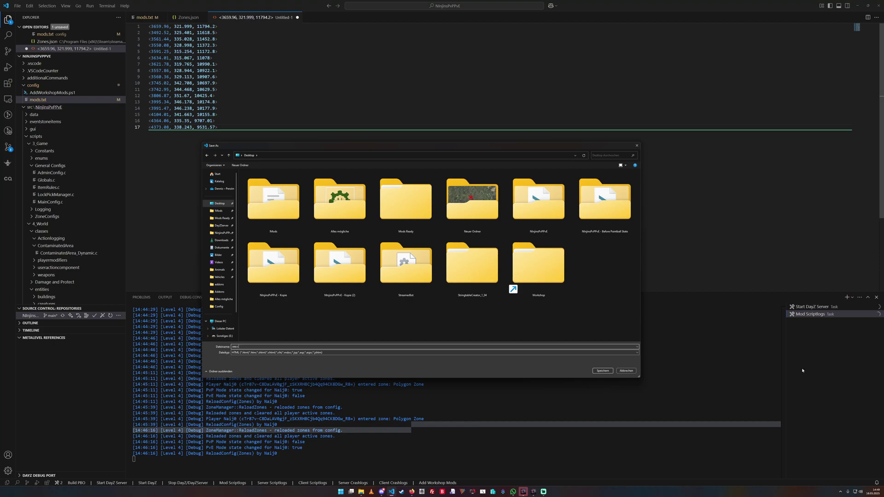
{"action": "key", "text": "Return"}
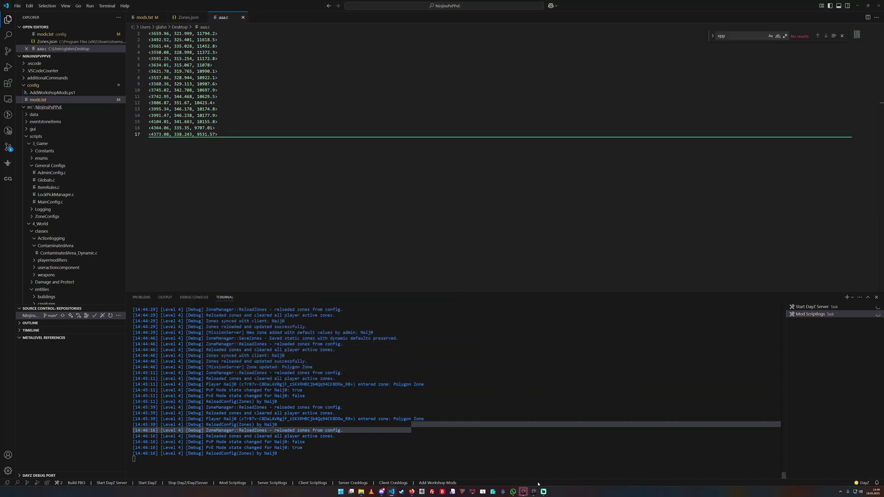
Teleport the player in DayZ just south of the yellow and pale road junction and append position 4527.5, 337.708, 9348.81 to aaa.c
{"action": "key", "text": "Return"}
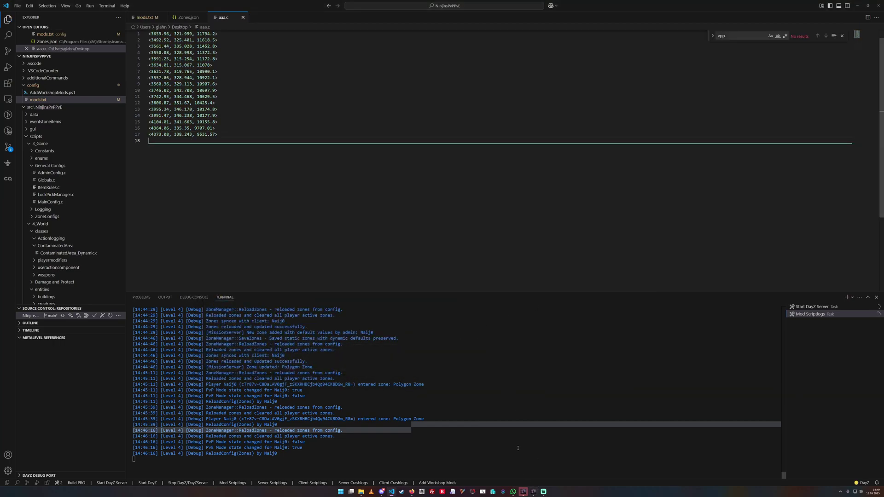
{"action": "left_click", "coordinate": [534, 492]}
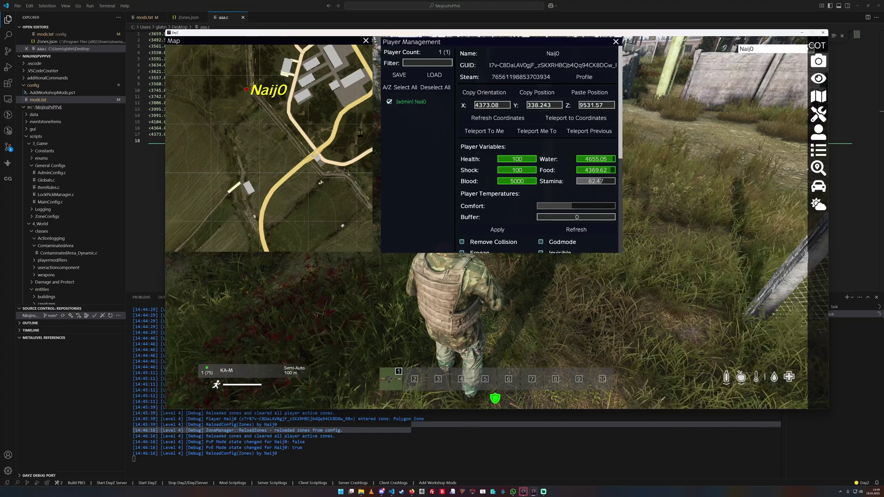
{"action": "double_click", "coordinate": [322, 180]}
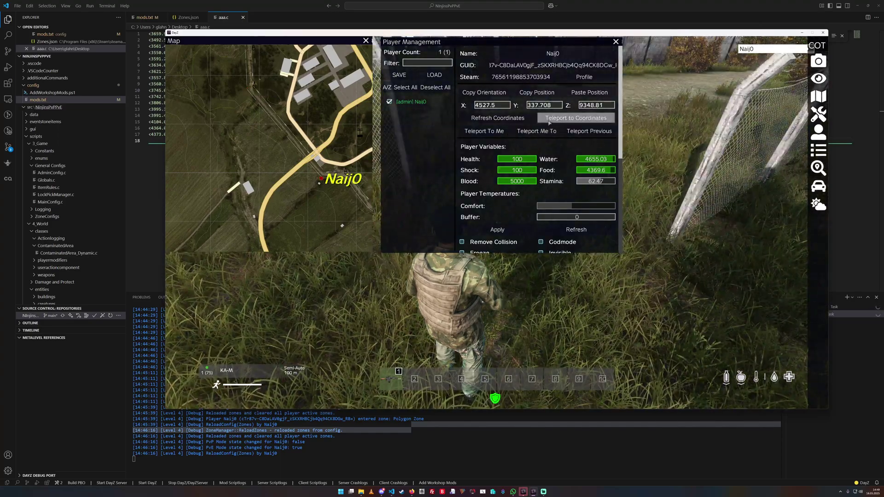
{"action": "left_click", "coordinate": [548, 92]}
{"action": "key", "text": "alt+Tab"}
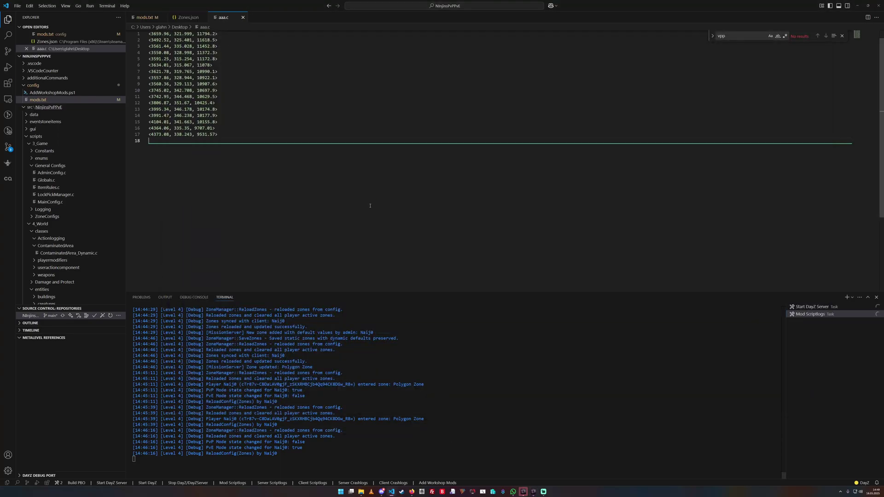
Teleport the player in DayZ east to the bend in the grey track and append position 4576.71, 338.691, 9345.1 to aaa.c
{"action": "key", "text": "alt+Tab"}
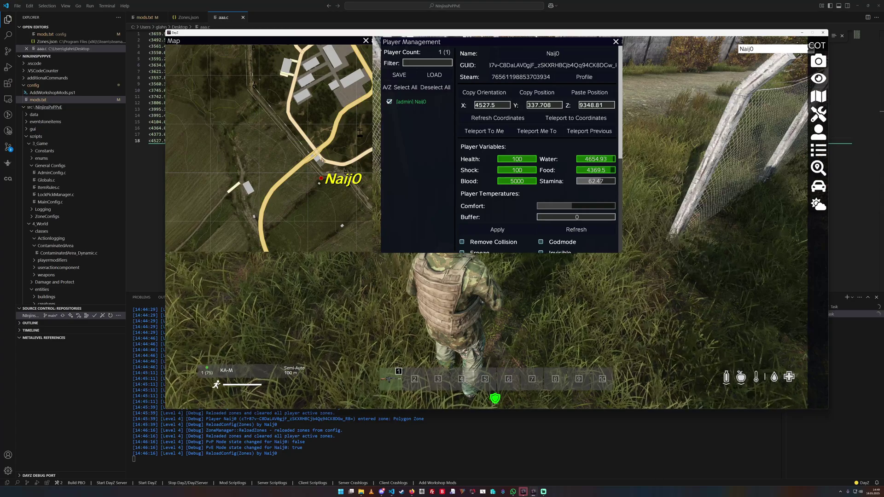
{"action": "scroll", "coordinate": [252, 157], "scroll_direction": "up", "scroll_amount": 1}
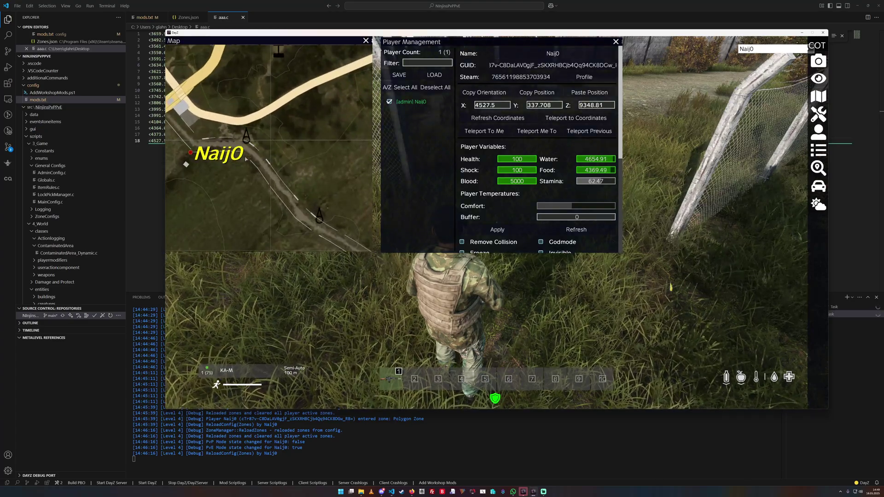
{"action": "double_click", "coordinate": [245, 156]}
{"action": "left_click", "coordinate": [537, 92]}
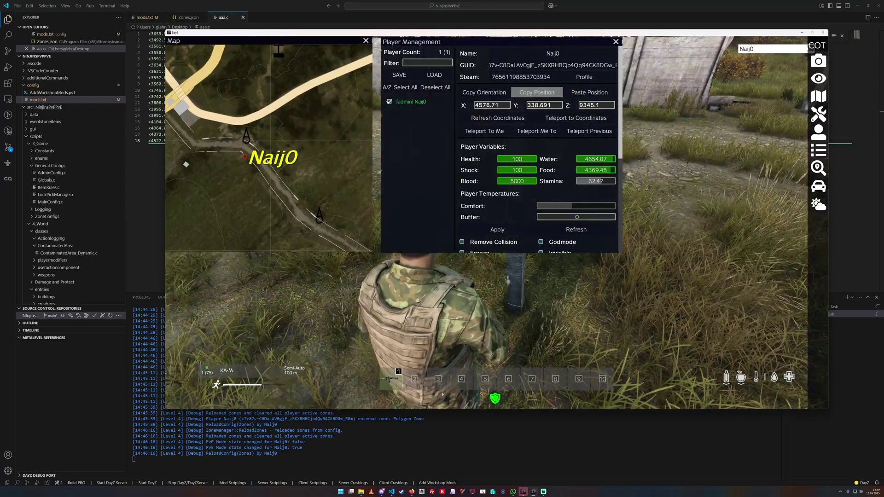
{"action": "key", "text": "alt+Tab"}
{"action": "key", "text": "Return"}
{"action": "key", "text": "ctrl+v"}
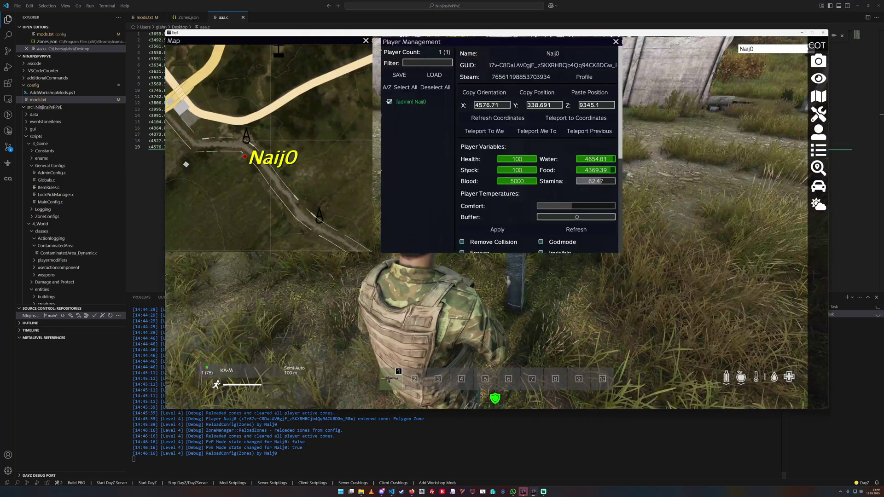
Teleport the player in DayZ southeast along the grey track and append position 4625.58, 340.604, 9284.55 to aaa.c
{"action": "key", "text": "alt+Tab"}
{"action": "left_click_drag", "start_coordinate": [283, 163], "coordinate": [238, 144]}
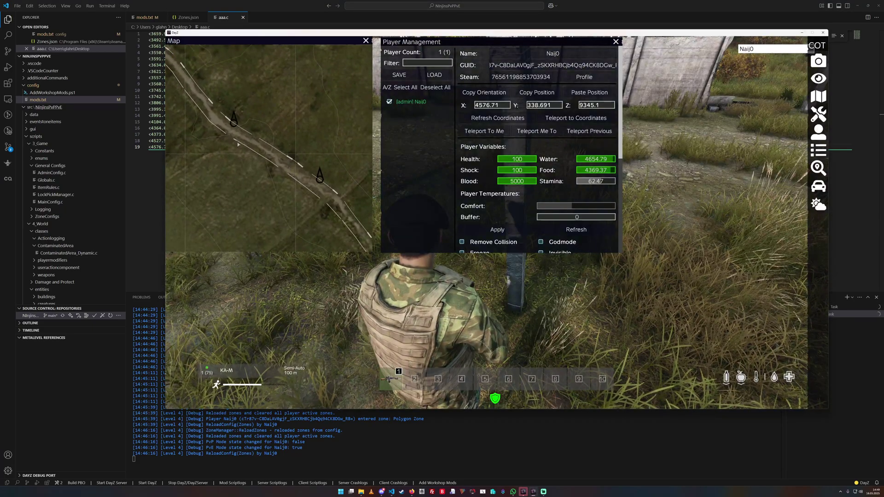
{"action": "double_click", "coordinate": [211, 130]}
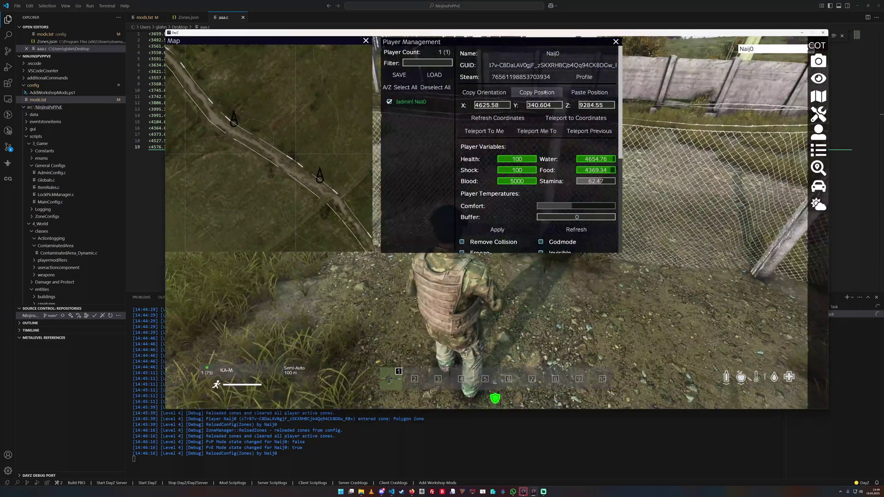
{"action": "left_click", "coordinate": [545, 92]}
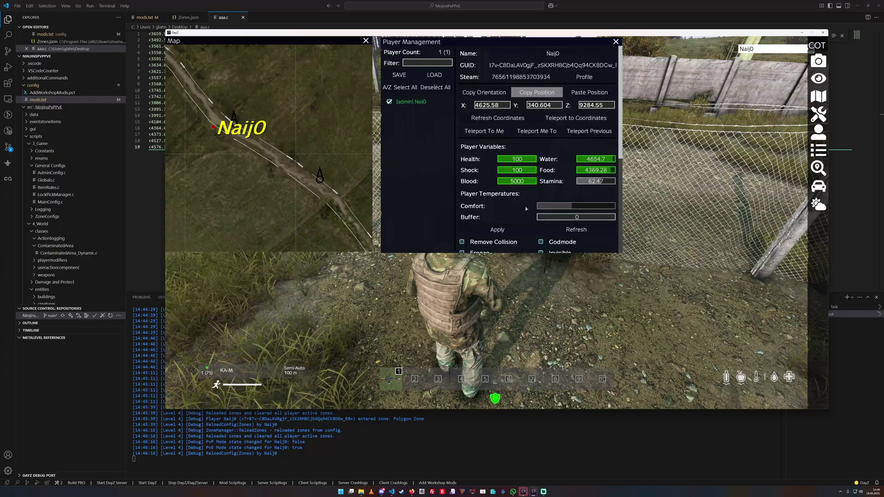
{"action": "key", "text": "alt+Tab"}
{"action": "key", "text": "Return"}
{"action": "key", "text": "ctrl+v"}
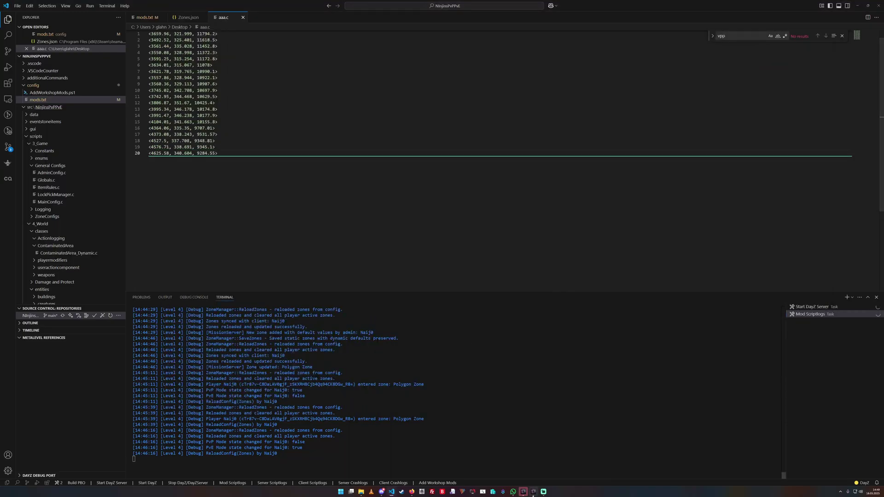
Teleport the player in DayZ southeast to the sharp bend in the grey track and append position 4827.42, 343.661, 9089.3 to aaa.c
{"action": "left_click", "coordinate": [534, 491]}
{"action": "scroll", "coordinate": [278, 159], "scroll_direction": "down", "scroll_amount": 3}
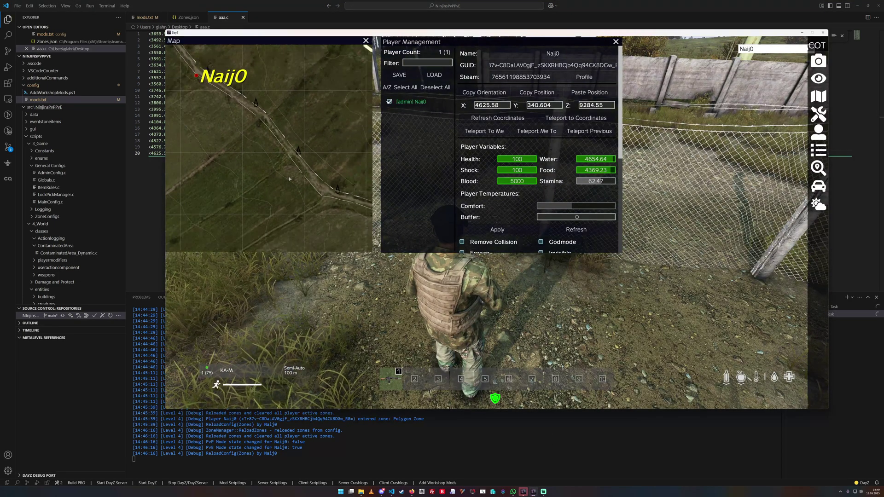
{"action": "double_click", "coordinate": [321, 199]}
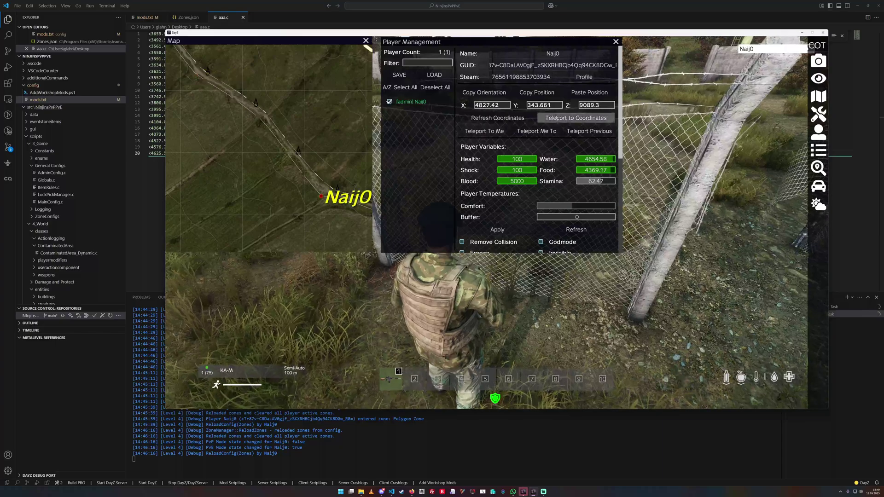
{"action": "key", "text": "alt+Tab"}
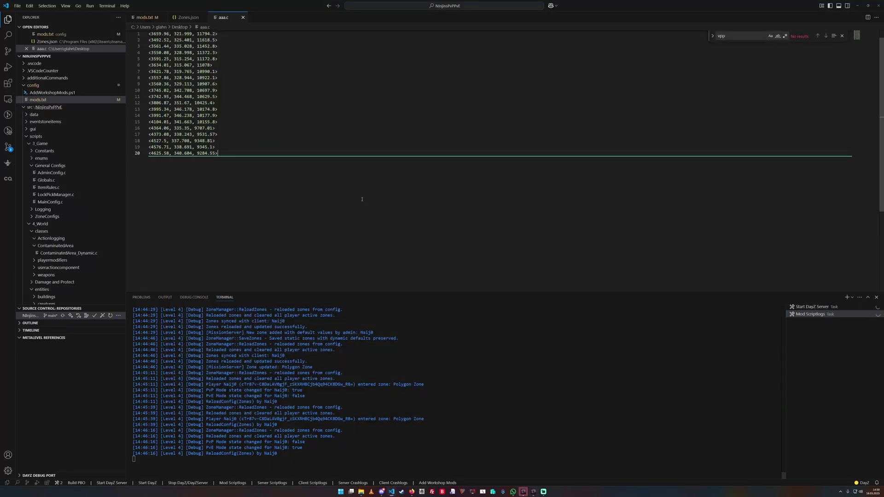
{"action": "key", "text": "Return"}
{"action": "key", "text": "ctrl+v"}
Teleport the player in DayZ east along the track to its northeast-turning corner and append position 5084.02, 351.281, 8998.37 to aaa.c
{"action": "key", "text": "alt+Tab"}
{"action": "scroll", "coordinate": [295, 164], "scroll_direction": "down", "scroll_amount": 5}
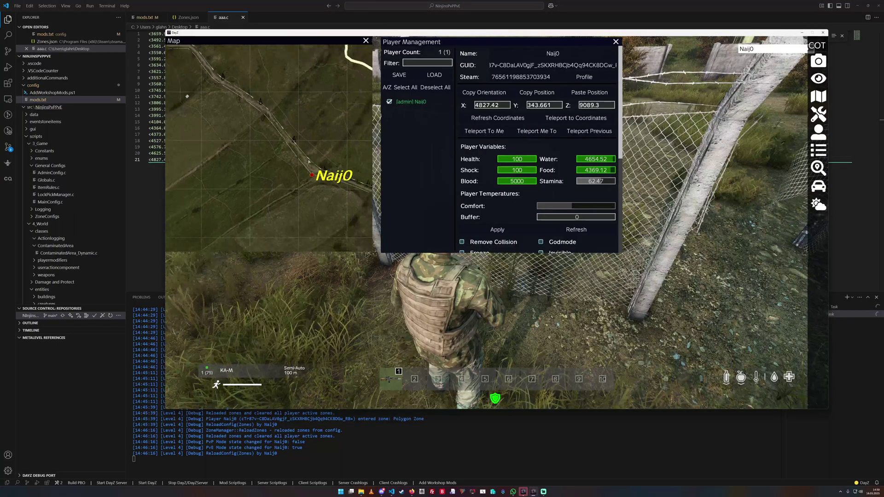
{"action": "scroll", "coordinate": [295, 164], "scroll_direction": "down", "scroll_amount": 1}
{"action": "left_click_drag", "start_coordinate": [367, 189], "coordinate": [257, 167]}
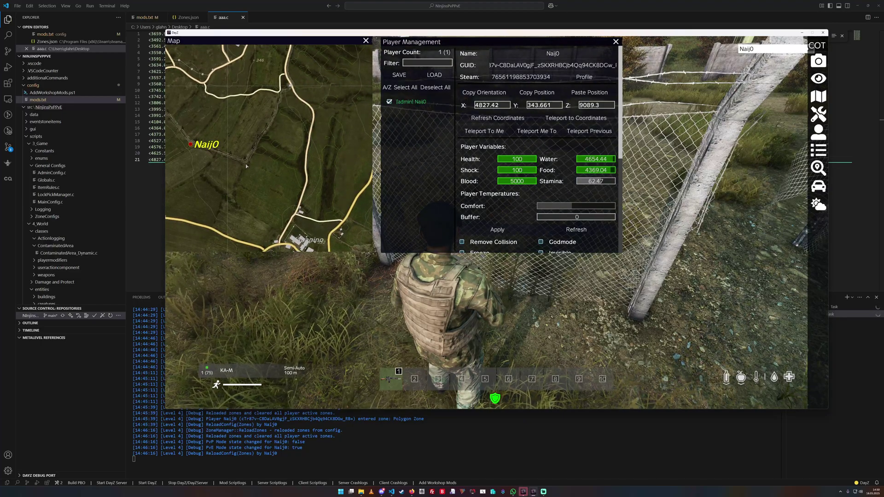
{"action": "double_click", "coordinate": [245, 164]}
{"action": "left_click", "coordinate": [537, 92]}
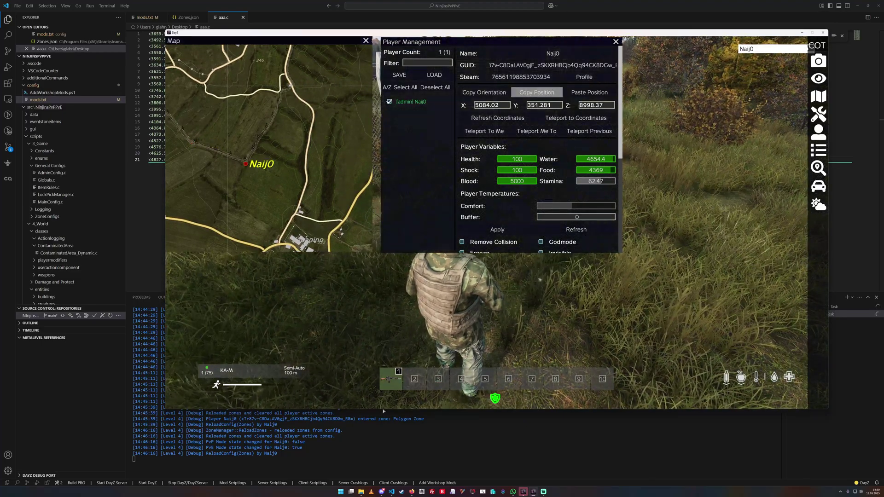
{"action": "key", "text": "alt+Tab"}
{"action": "key", "text": "Return"}
{"action": "key", "text": "ctrl+v"}
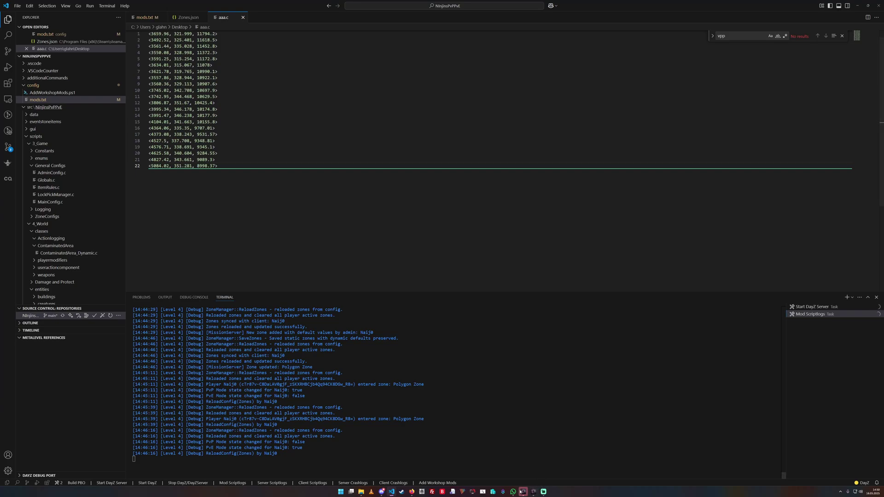
Teleport the player in DayZ northeast along the track, just short of the pale road, and append position 5257.7, 340.157, 9312.53 to aaa.c
{"action": "key", "text": "alt+Tab"}
{"action": "scroll", "coordinate": [276, 170], "scroll_direction": "up", "scroll_amount": 5}
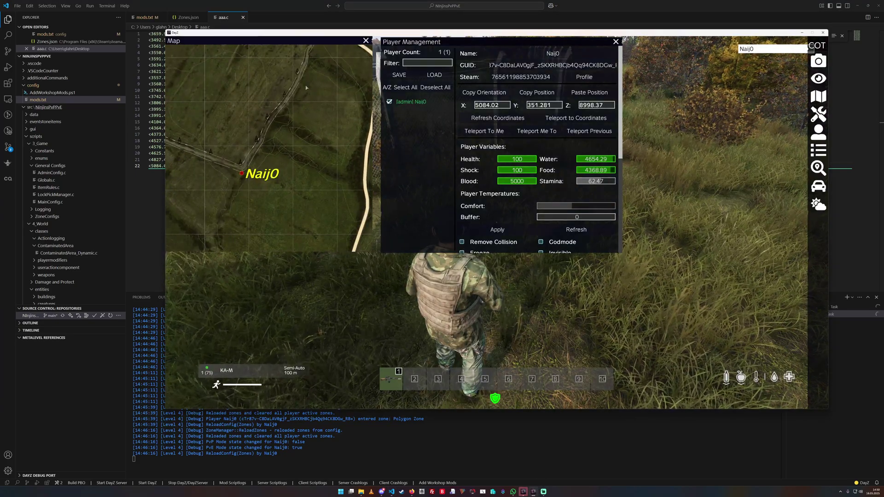
{"action": "left_click_drag", "start_coordinate": [332, 62], "coordinate": [280, 126]}
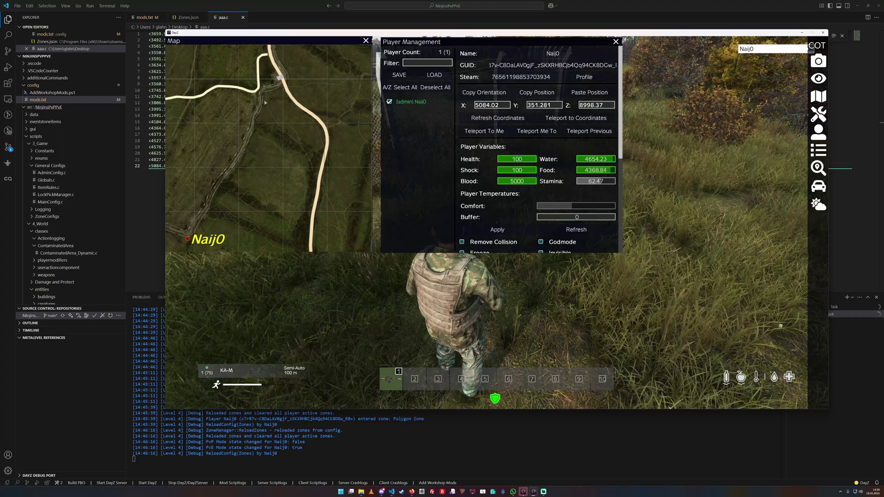
{"action": "left_click", "coordinate": [537, 93]}
{"action": "key", "text": "alt+Tab"}
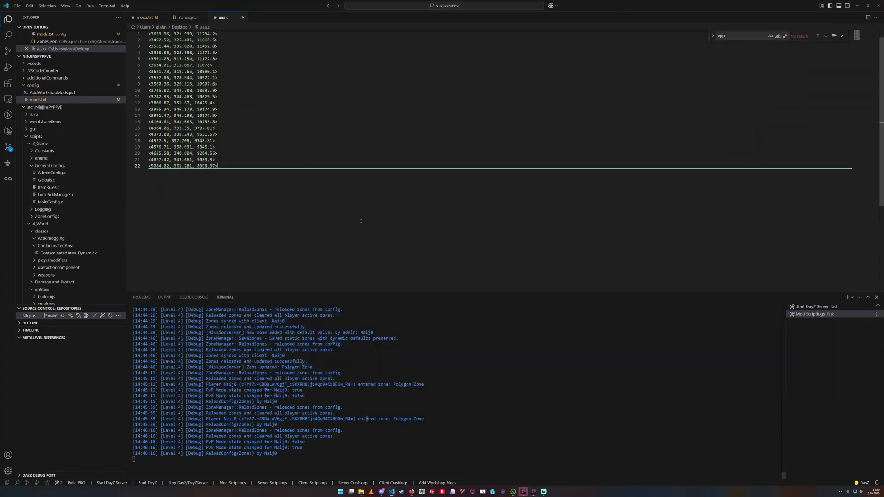
{"action": "key", "text": "Return"}
{"action": "key", "text": "ctrl+v"}
Teleport the player in DayZ slightly north to the track's bend beside the road and append position 5258.31, 339.788, 9328.45 to aaa.c
{"action": "left_click", "coordinate": [533, 491]}
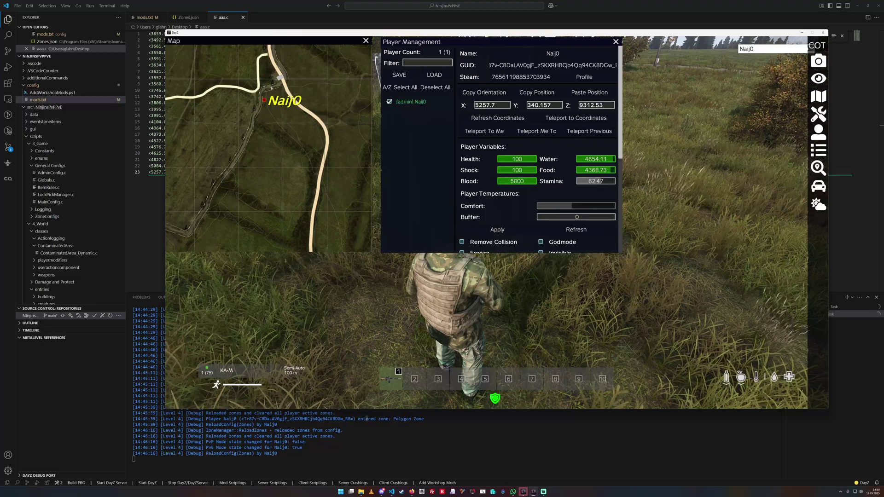
{"action": "left_click_drag", "start_coordinate": [272, 88], "coordinate": [276, 190]}
{"action": "scroll", "coordinate": [275, 193], "scroll_direction": "up", "scroll_amount": 3}
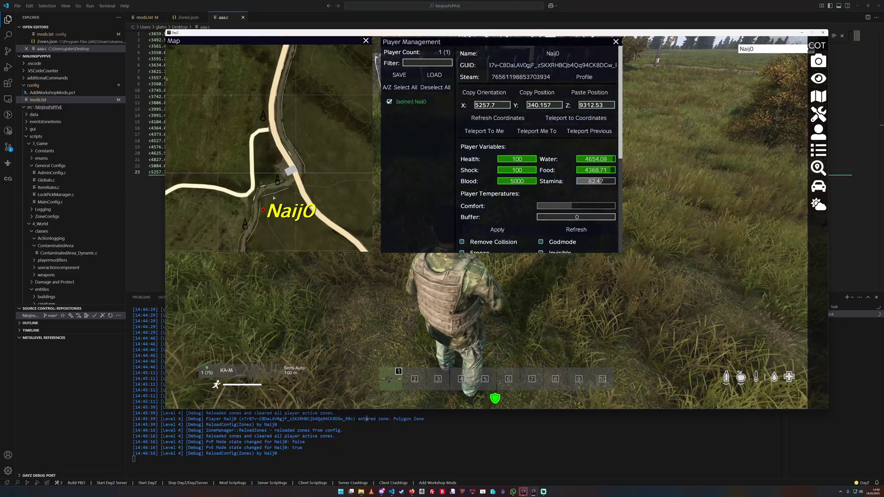
{"action": "left_click", "coordinate": [528, 92]}
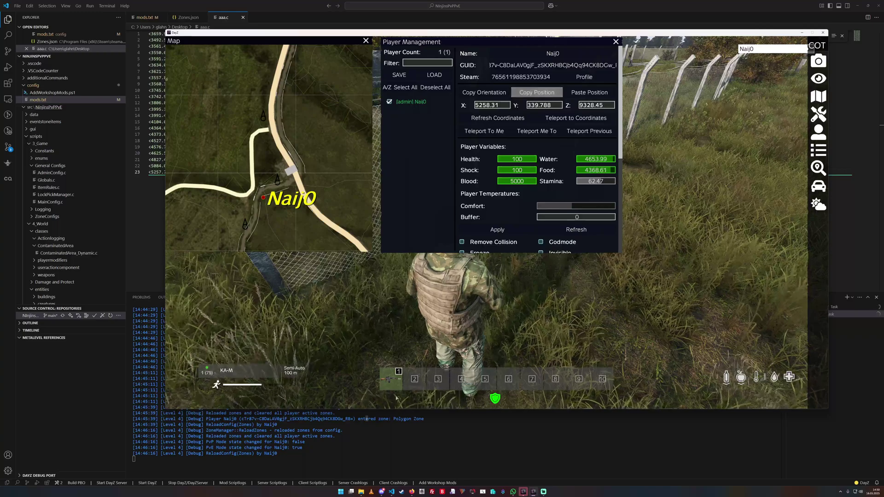
{"action": "key", "text": "alt+Tab"}
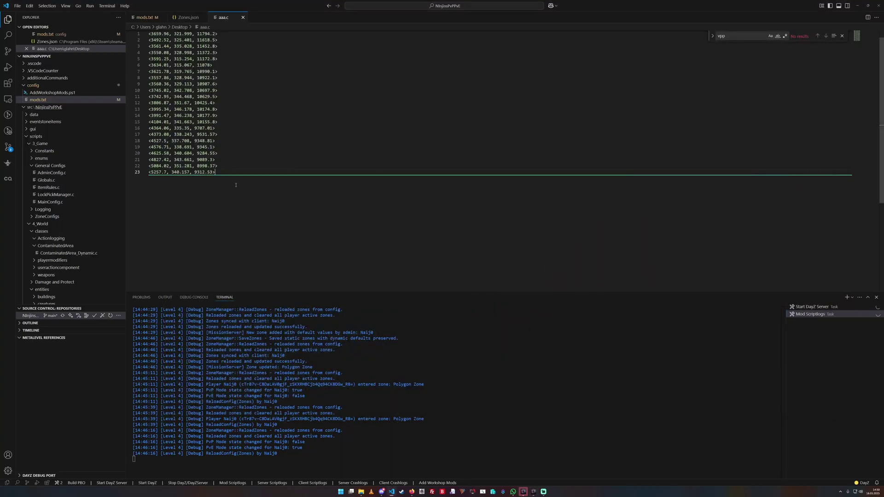
{"action": "key", "text": "Return"}
{"action": "key", "text": "ctrl+v"}
Teleport the player in DayZ across to the east side of the pale road and append position 5315.03, 340.09, 9350.9 to aaa.c
{"action": "key", "text": "alt+Tab"}
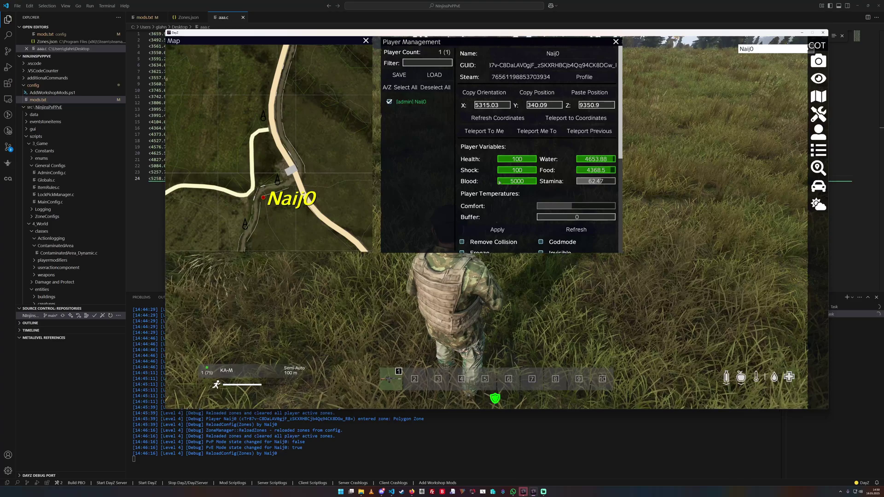
{"action": "left_click", "coordinate": [537, 93]}
{"action": "left_click_drag", "start_coordinate": [416, 437], "coordinate": [416, 442]}
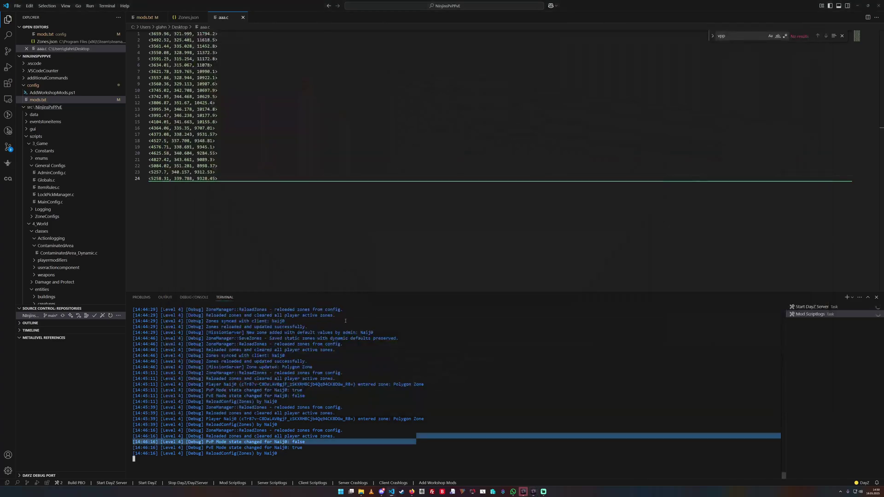
{"action": "left_click", "coordinate": [357, 239]}
{"action": "key", "text": "Return"}
{"action": "key", "text": "ctrl+v"}
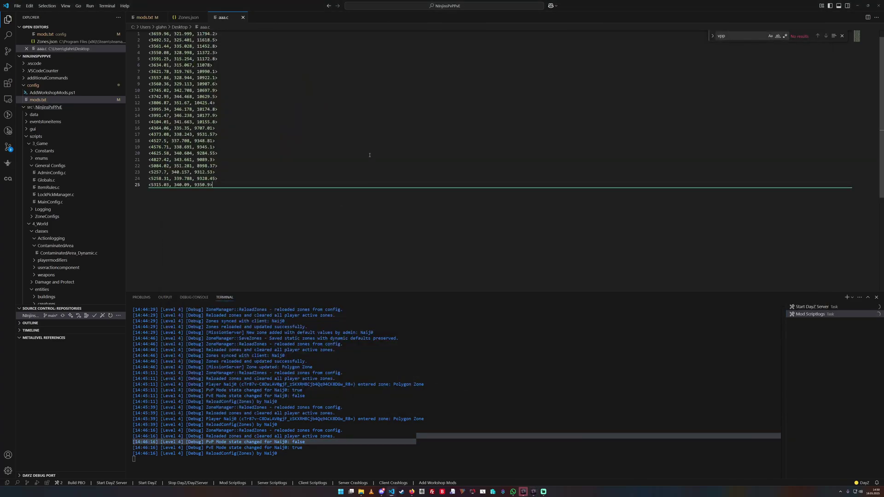
Teleport the player in DayZ slightly north on the road's east side and append position 5312.66, 340.246, 9371.1 to aaa.c
{"action": "left_click", "coordinate": [534, 492]}
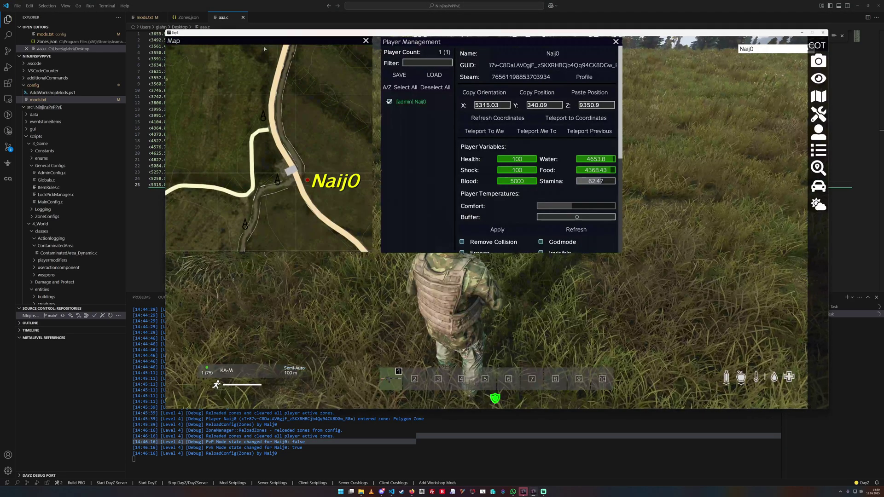
{"action": "double_click", "coordinate": [306, 166]}
{"action": "left_click", "coordinate": [501, 118]}
{"action": "left_click", "coordinate": [526, 95]}
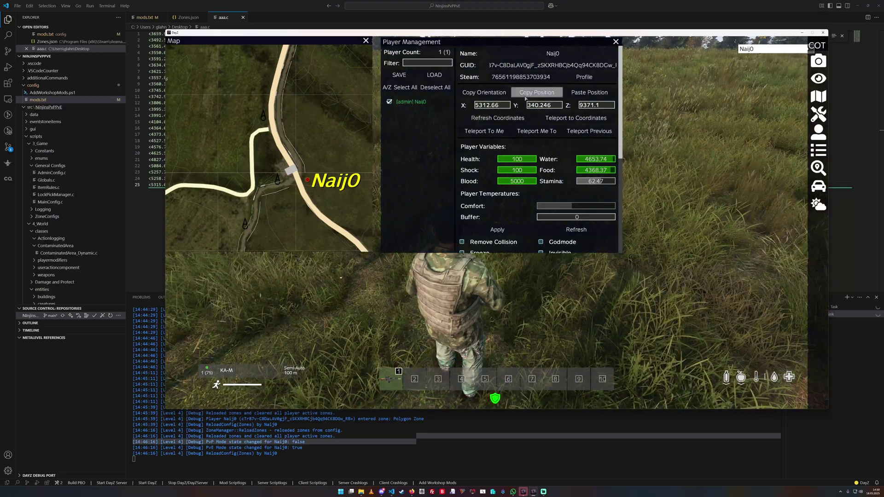
{"action": "left_click", "coordinate": [392, 492]}
{"action": "left_click", "coordinate": [369, 265]}
{"action": "key", "text": "Return"}
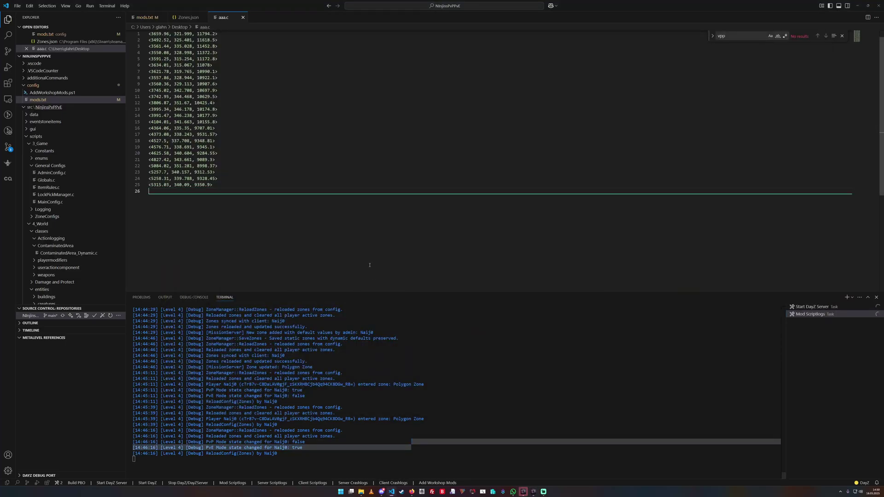
Teleport the player in DayZ north along the road's east edge, past the side-road junction, and append position 5284.91, 340.129, 9462.65 to aaa.c
{"action": "left_click", "coordinate": [534, 492]}
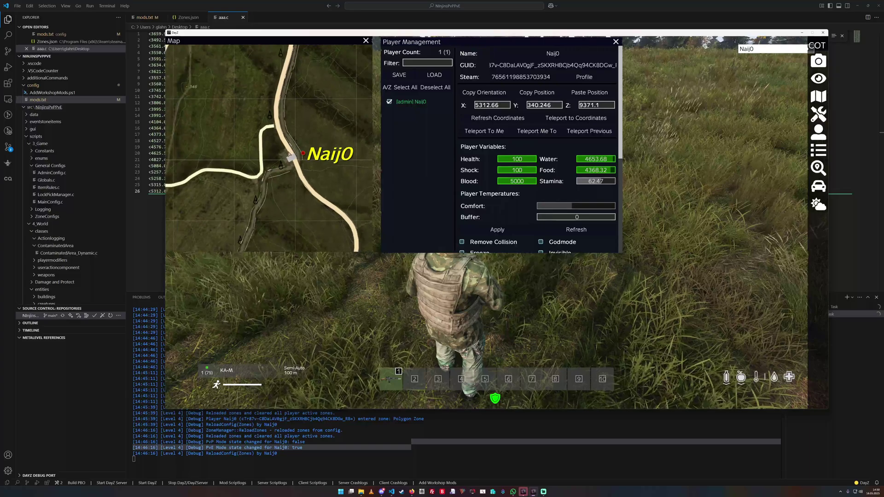
{"action": "scroll", "coordinate": [270, 147], "scroll_direction": "up", "scroll_amount": 3}
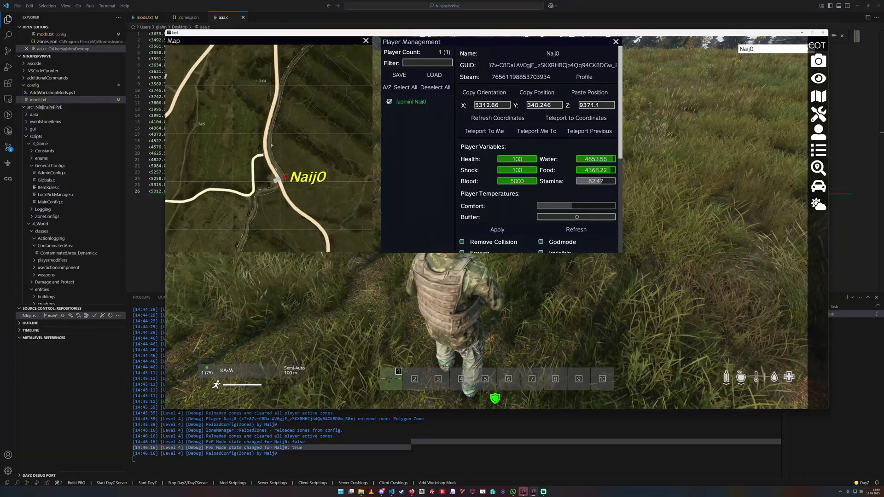
{"action": "double_click", "coordinate": [273, 133]}
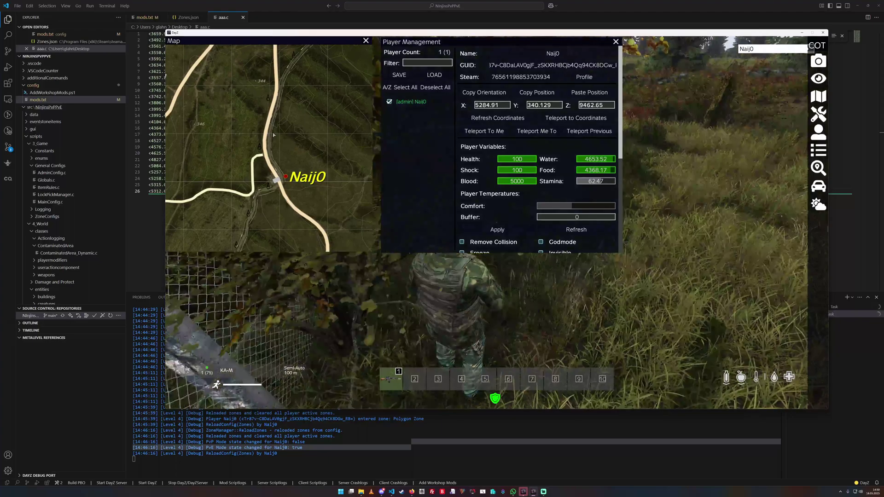
{"action": "left_click", "coordinate": [537, 93]}
{"action": "left_click", "coordinate": [425, 449]}
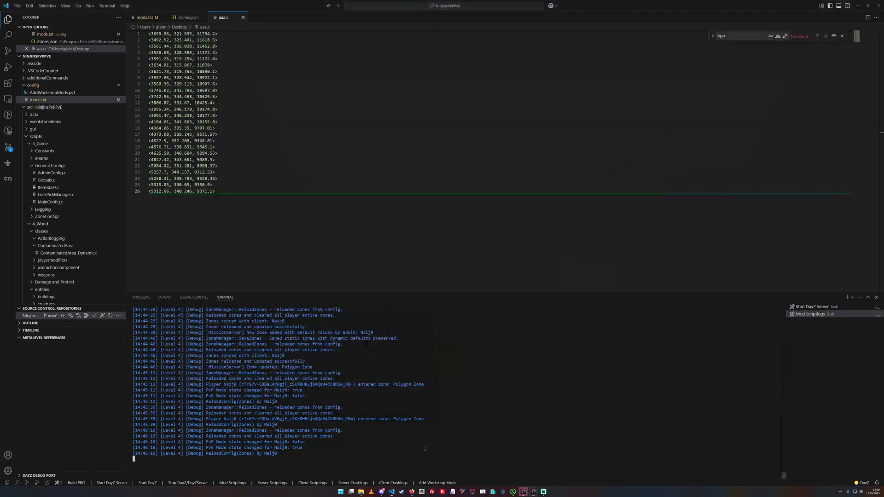
{"action": "key", "text": "Return"}
{"action": "key", "text": "ctrl+v"}
Teleport the player in DayZ northeast along the grey track, south of the buildings, append position 5348.62, 338.153, 9623.95 to aaa.c, and return to DayZ
{"action": "left_click", "coordinate": [533, 491]}
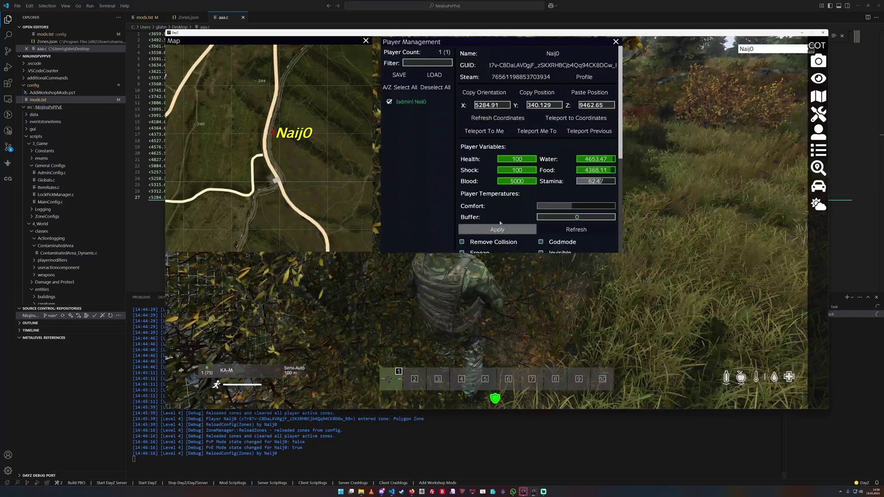
{"action": "mouse_move", "coordinate": [302, 57]}
{"action": "left_mouse_down"}
{"action": "mouse_move", "coordinate": [301, 102]}
{"action": "mouse_move", "coordinate": [275, 171]}
{"action": "left_mouse_up"}
{"action": "double_click", "coordinate": [276, 170]}
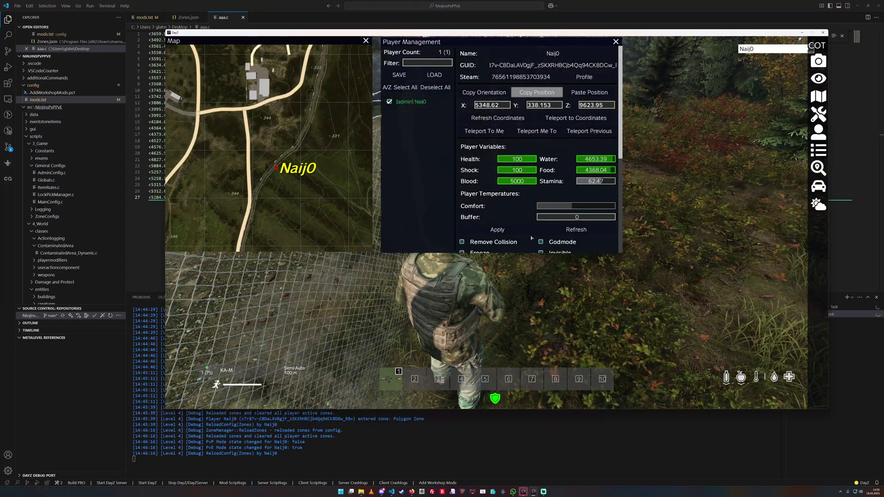
{"action": "key", "text": "alt+Tab"}
{"action": "key", "text": "Return"}
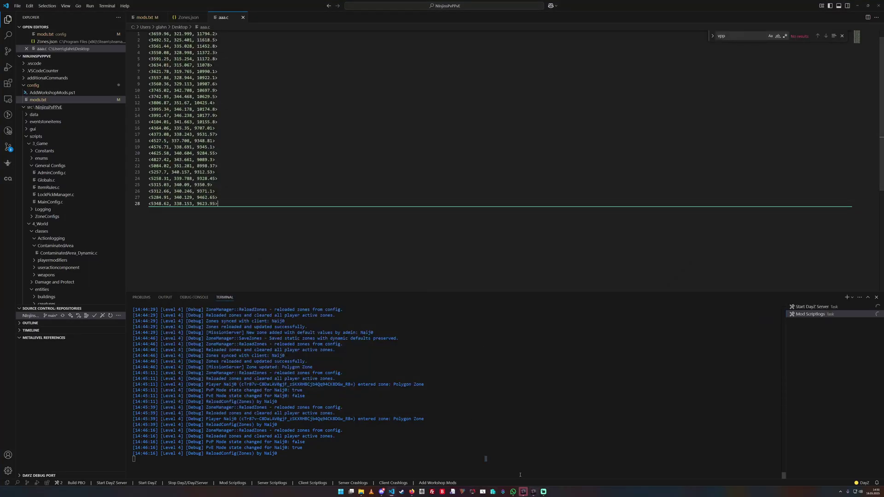
{"action": "left_click", "coordinate": [534, 492]}
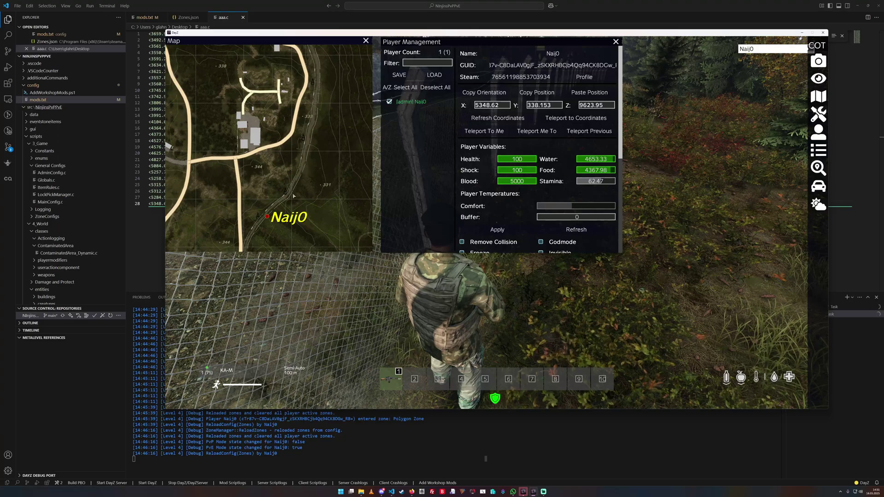